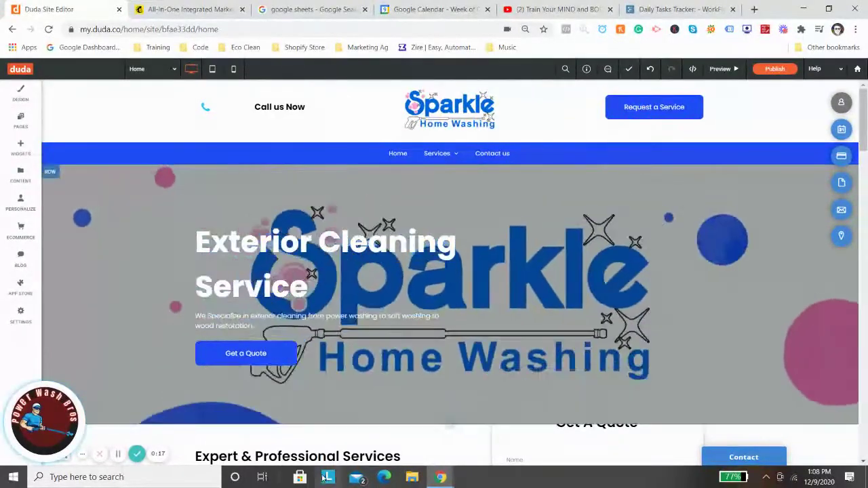
Review the quote form's submission recipient, then show Submission actions down to the redirect toggle.
scroll(575, 302, "down", 5)
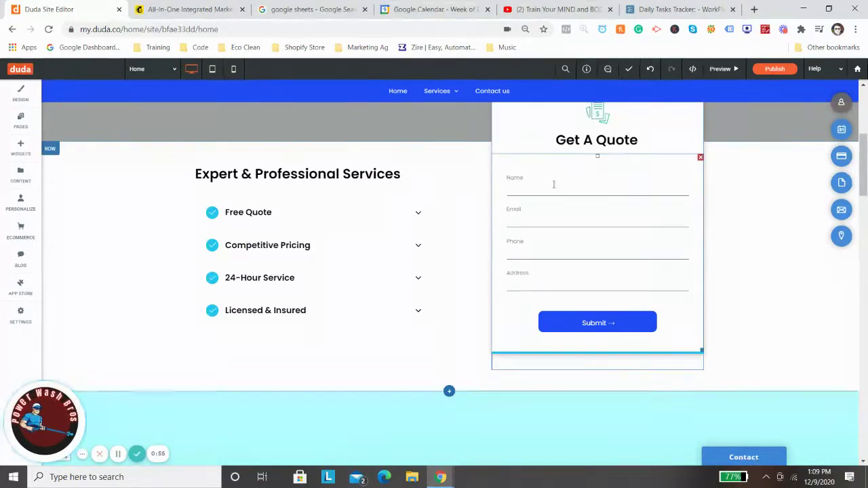
scroll(590, 278, "up", 2)
left_click(566, 302)
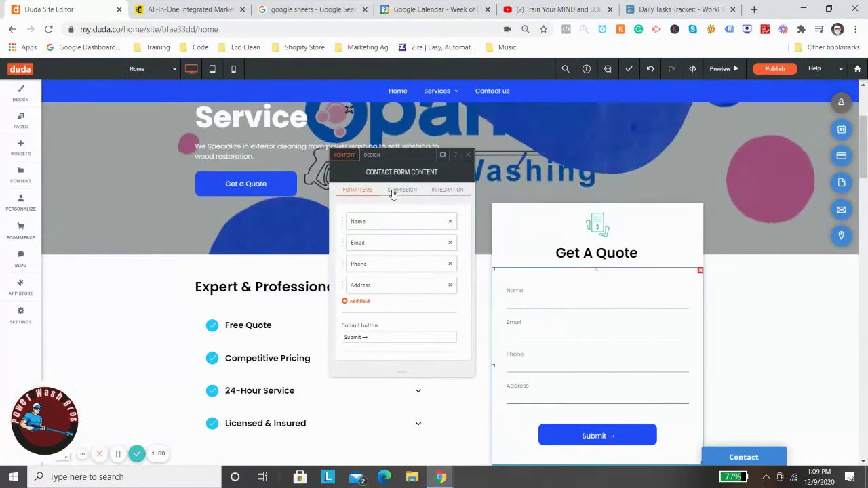
left_click(402, 190)
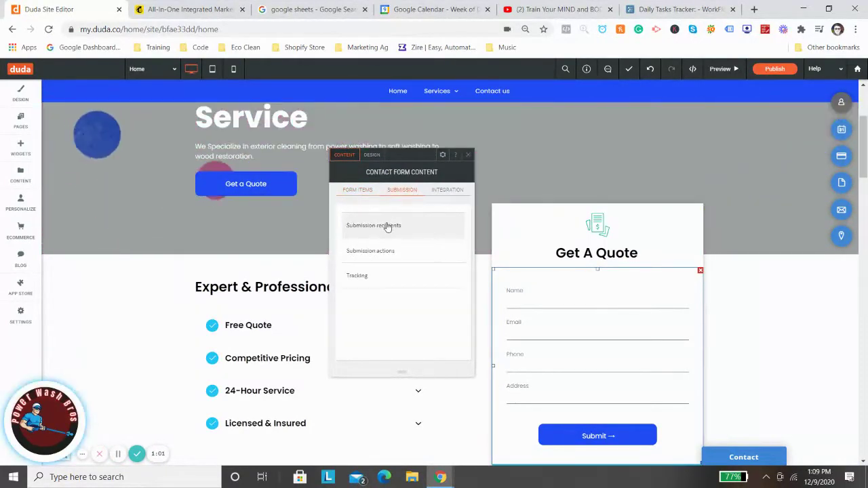
left_click(387, 227)
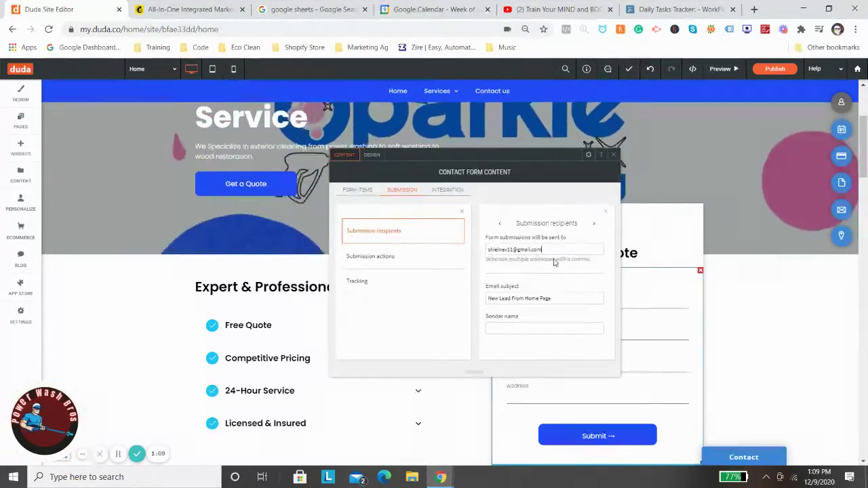
double_click(547, 252)
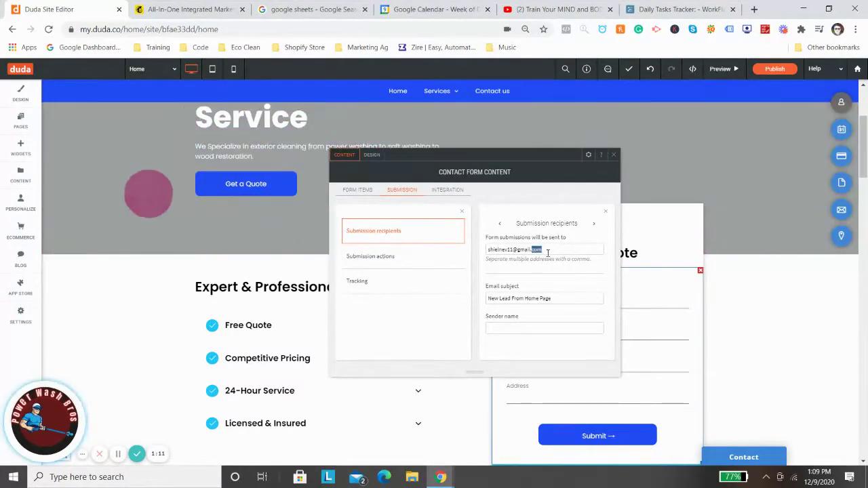
left_click_drag(523, 161, 382, 125)
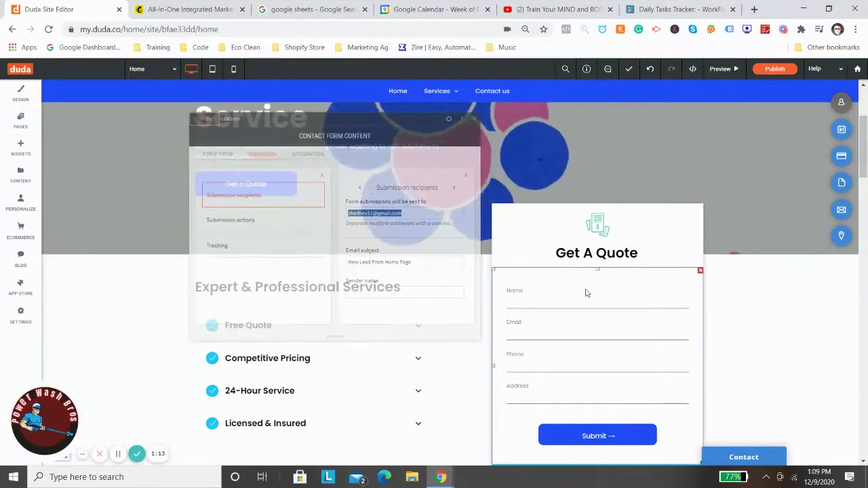
left_click(404, 213)
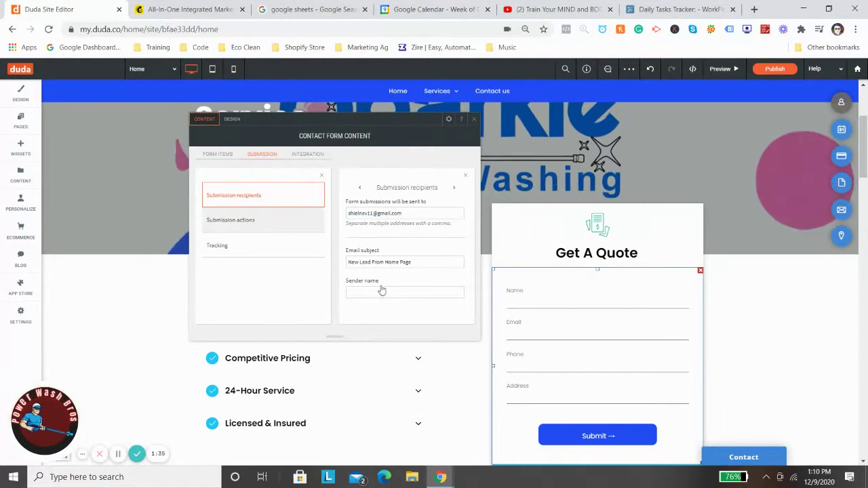
left_click(315, 222)
scroll(407, 271, "down", 2)
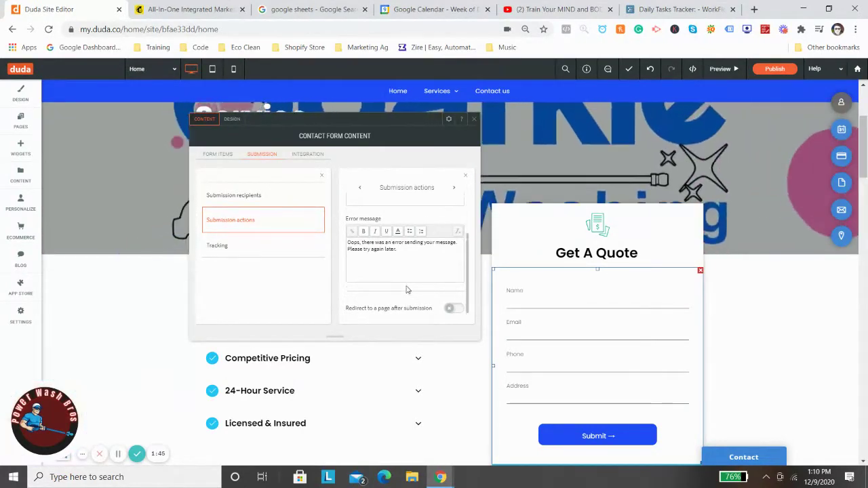
Show the form's Google Sheets integration linked to the Contact Us Form Responses spreadsheet.
scroll(407, 289, "up", 2)
left_click(307, 154)
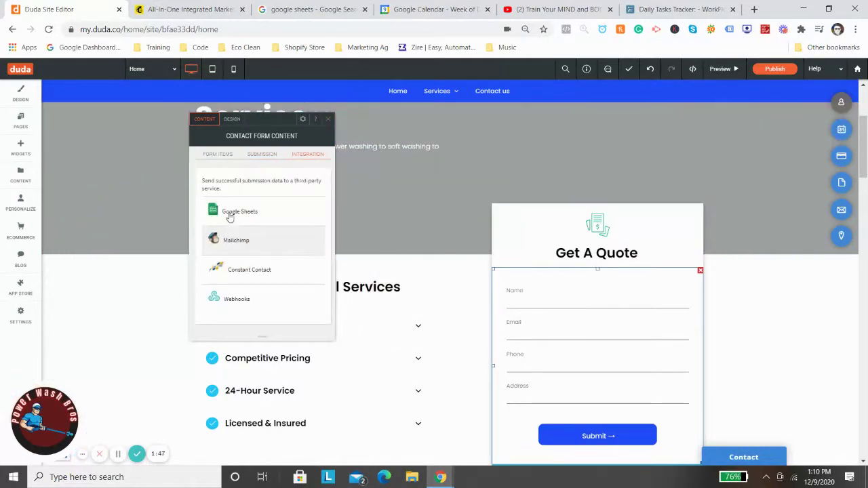
left_click(264, 216)
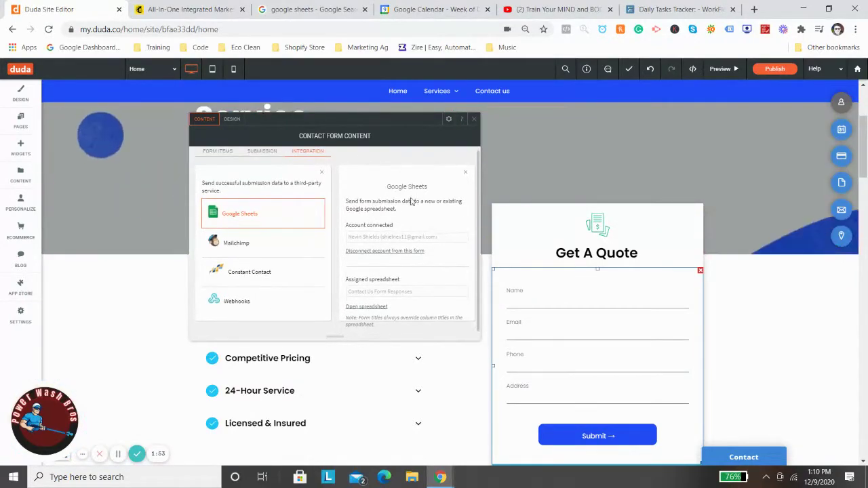
scroll(380, 260, "down", 1)
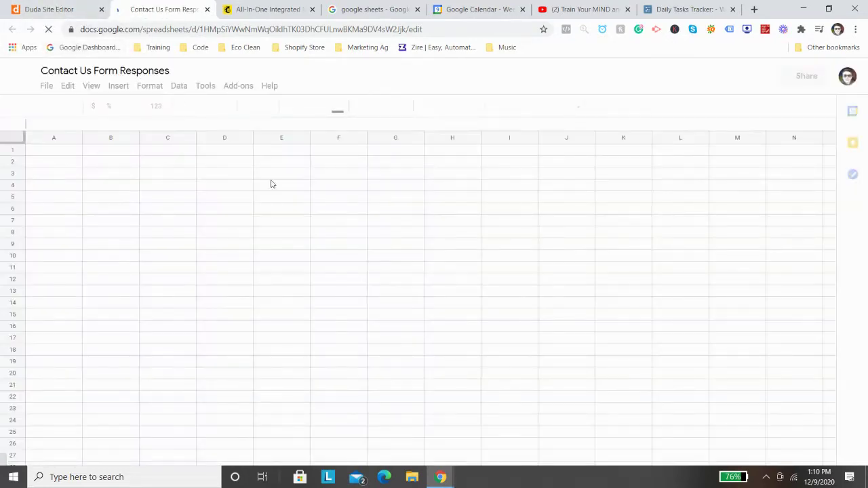
Dismiss the offline-editing notice and confirm the Contact Us Form Responses rows are empty.
scroll(305, 190, "down", 2)
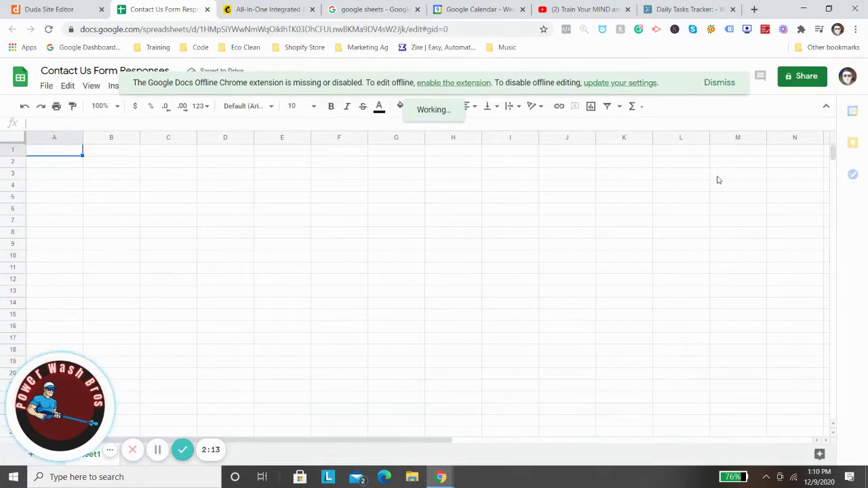
left_click(718, 82)
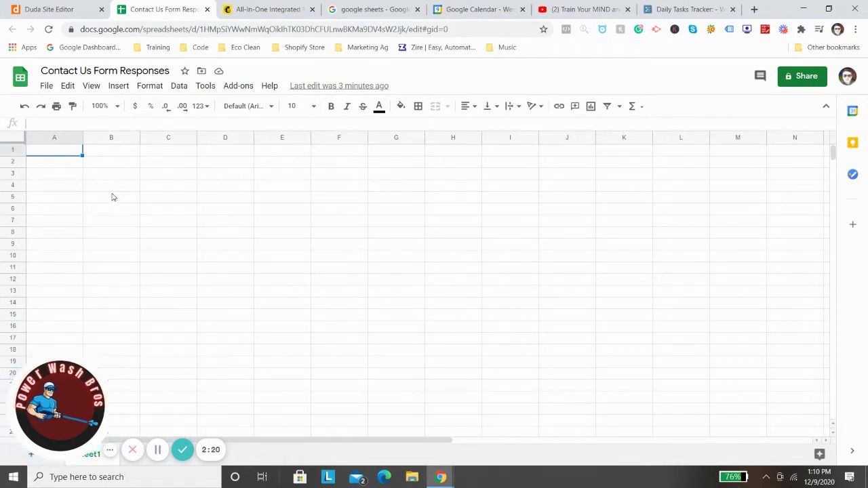
left_click_drag(20, 163, 59, 183)
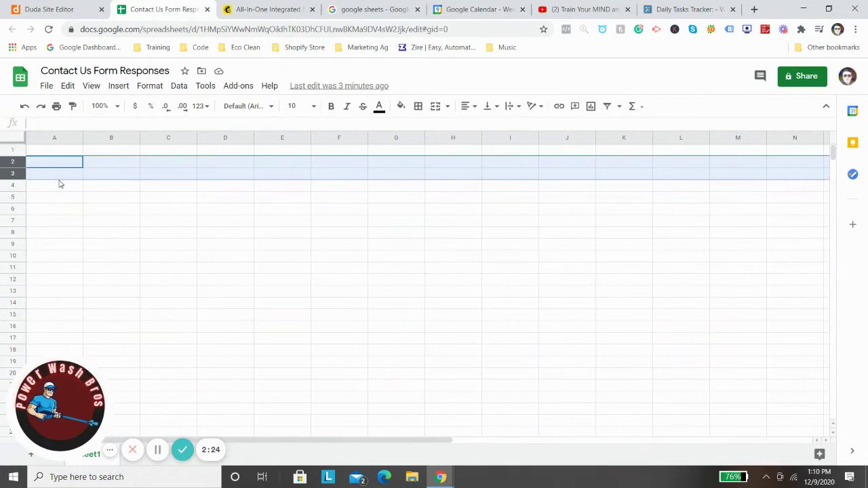
left_click(74, 175)
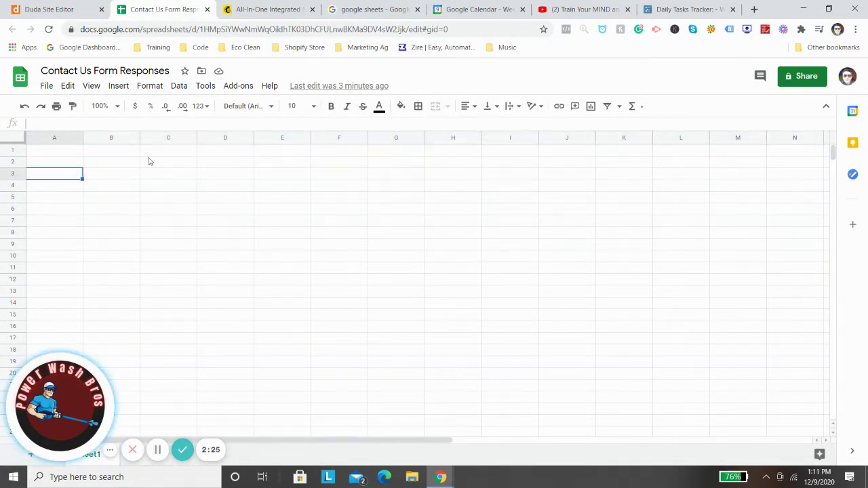
In the Duda form's Integration settings, choose Mailchimp and start the connection.
left_click(66, 7)
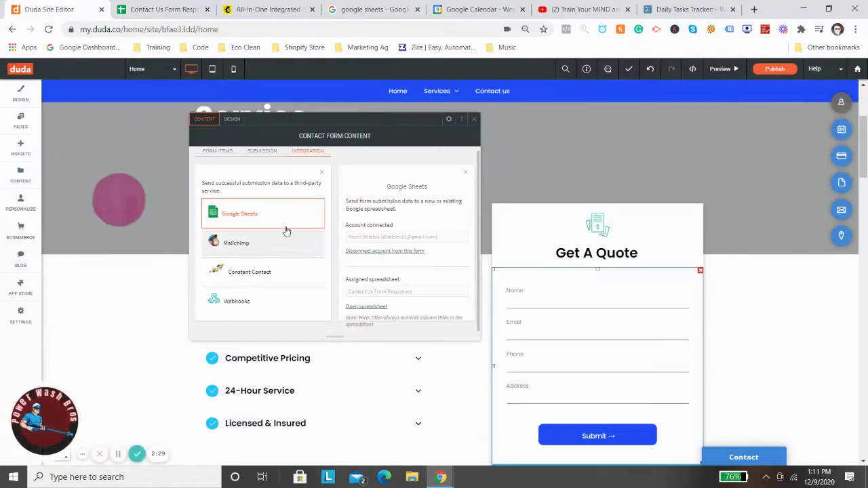
left_click(273, 240)
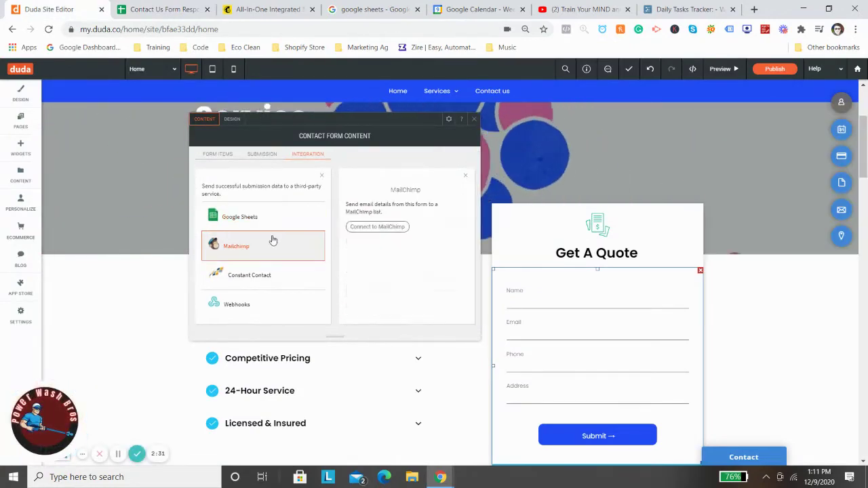
left_click(400, 229)
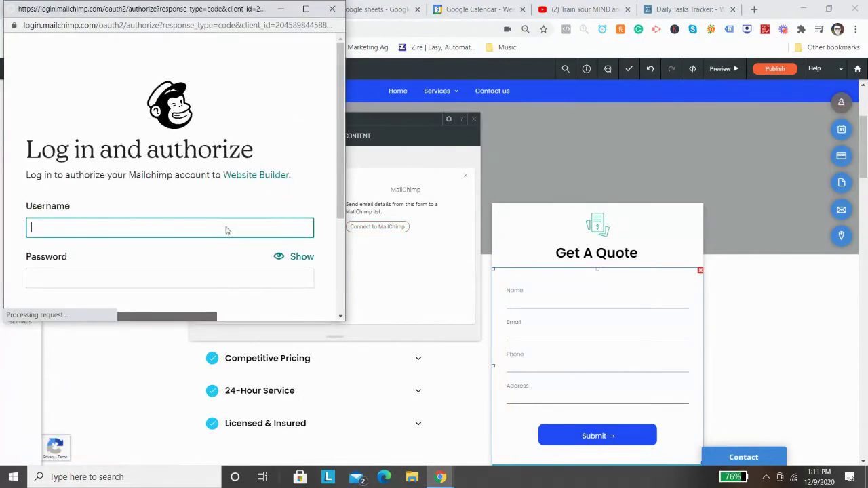
Log in to Mailchimp with a saved login and request a verification code.
scroll(227, 231, "down", 3)
left_click(131, 79)
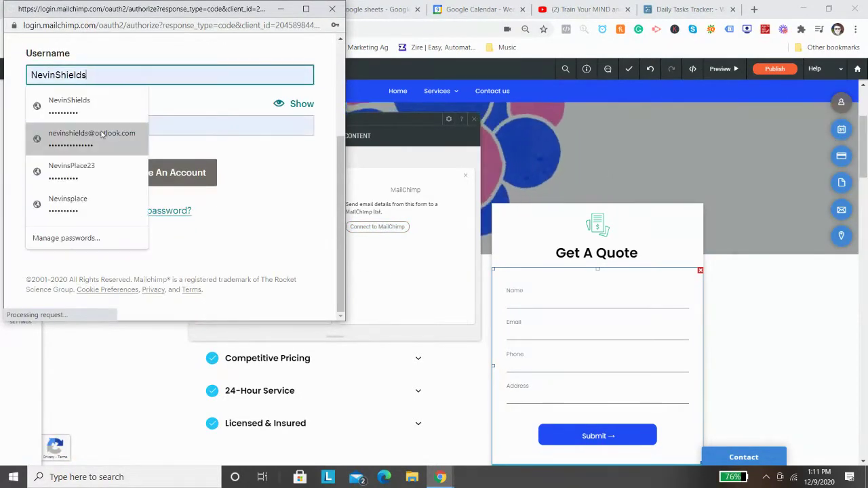
left_click(81, 107)
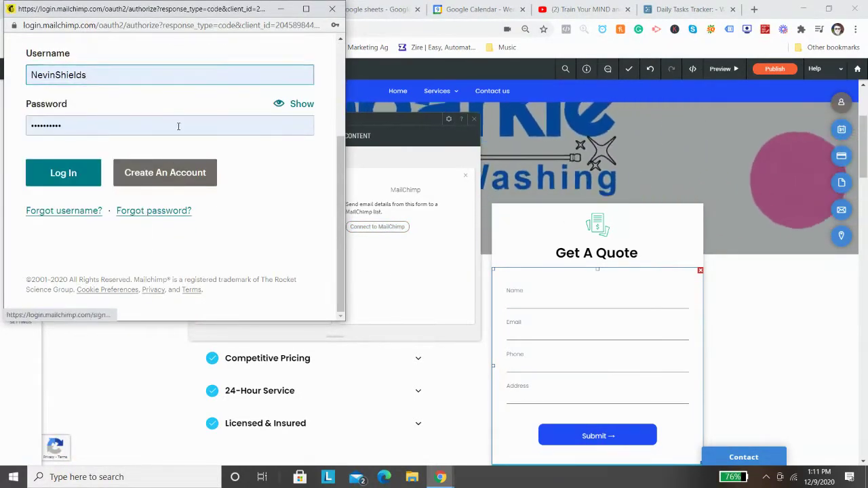
left_click(86, 169)
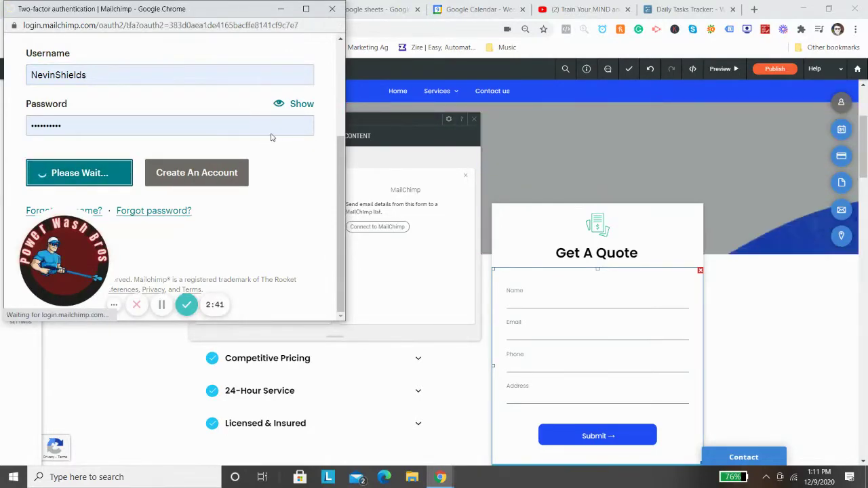
left_click(227, 215)
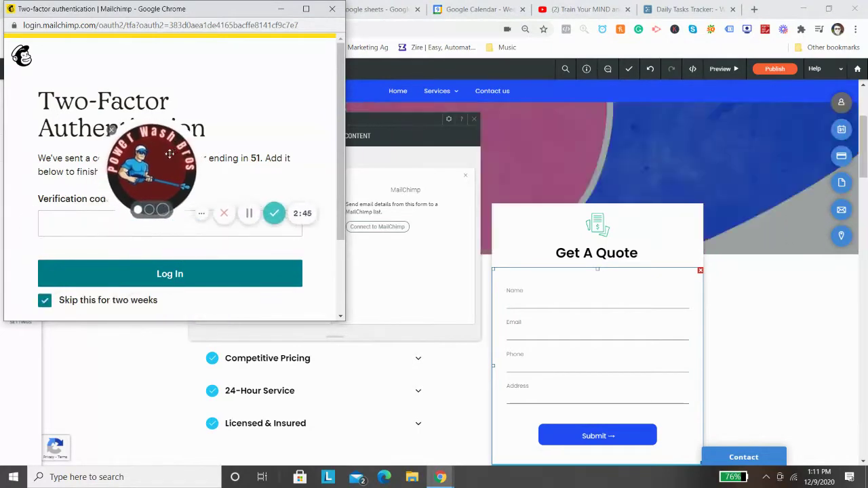
Enter the verification code and allow the site builder access to Mailchimp.
left_click(105, 218)
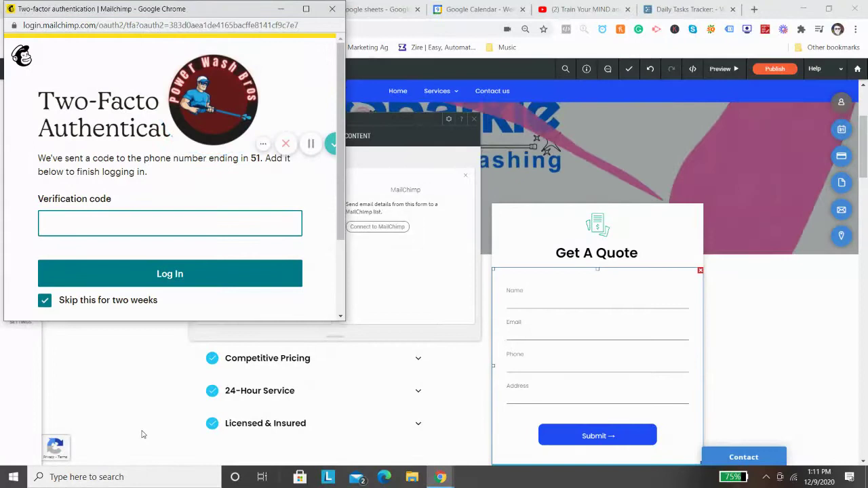
left_click(73, 232)
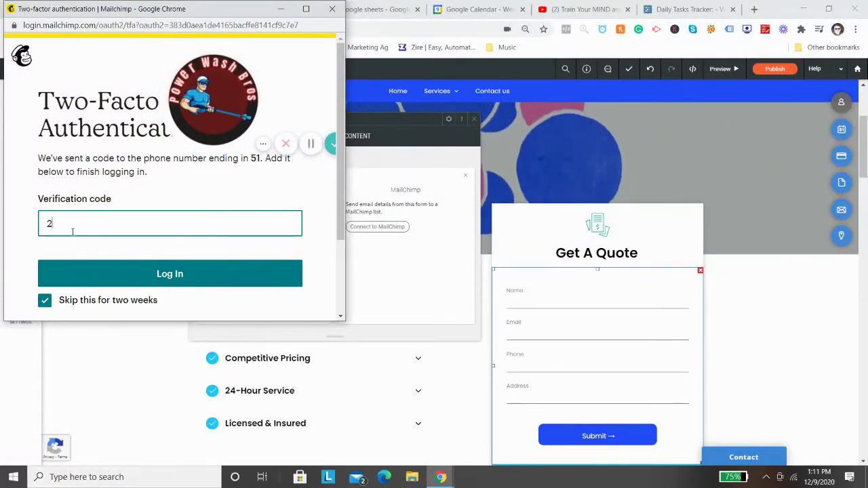
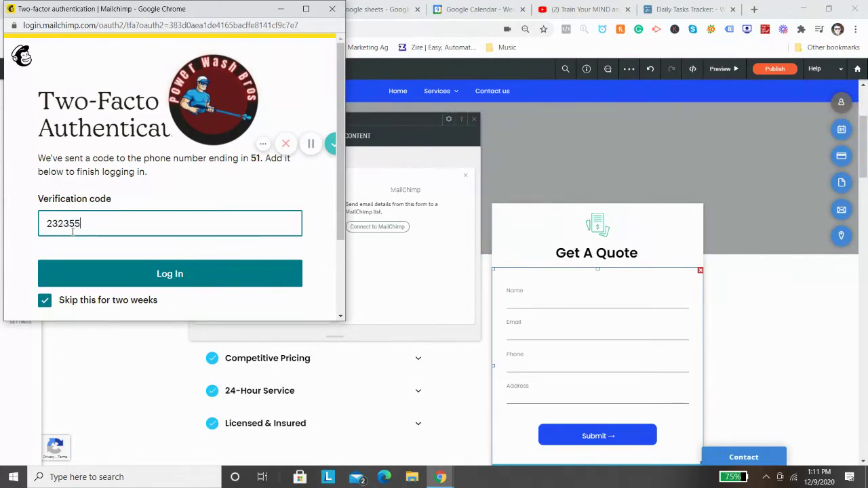
key("Return")
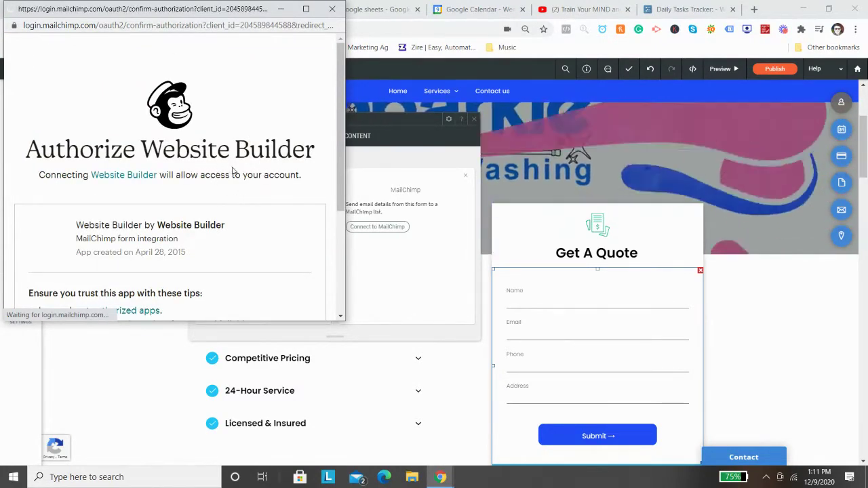
scroll(267, 175, "down", 3)
scroll(268, 175, "down", 2)
left_click(57, 283)
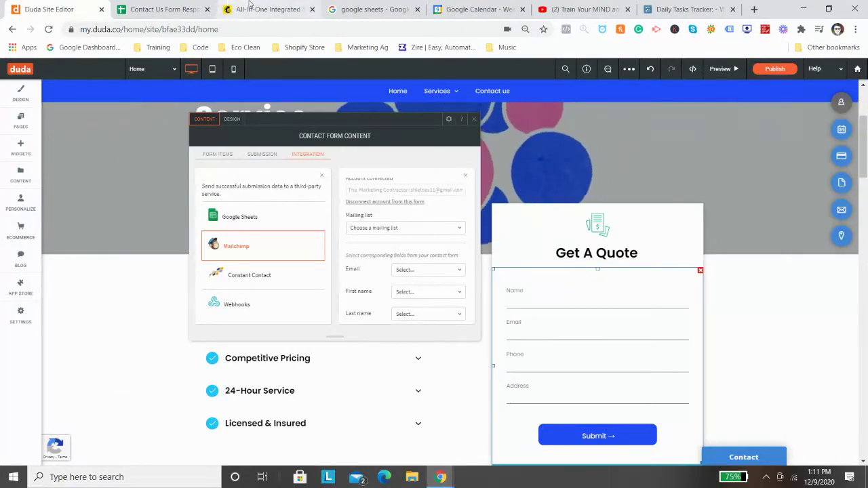
Sign in to the Mailchimp website and accept the updated terms to reach the dashboard.
left_click(268, 9)
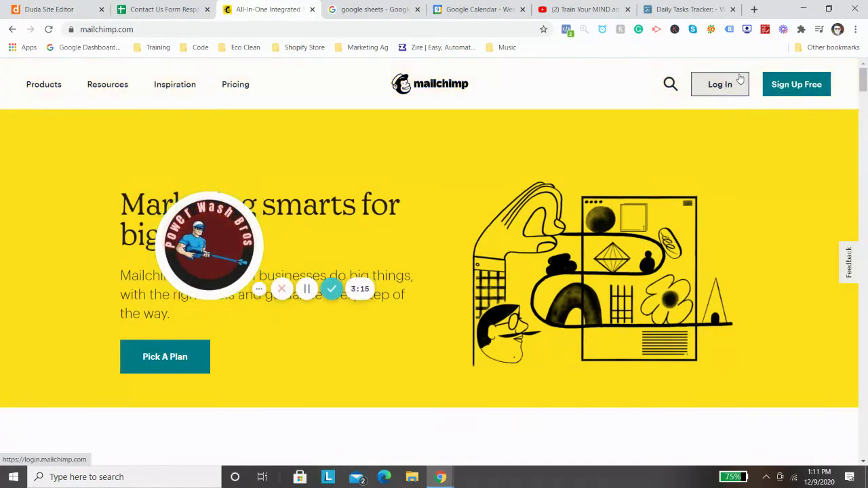
left_click(701, 88)
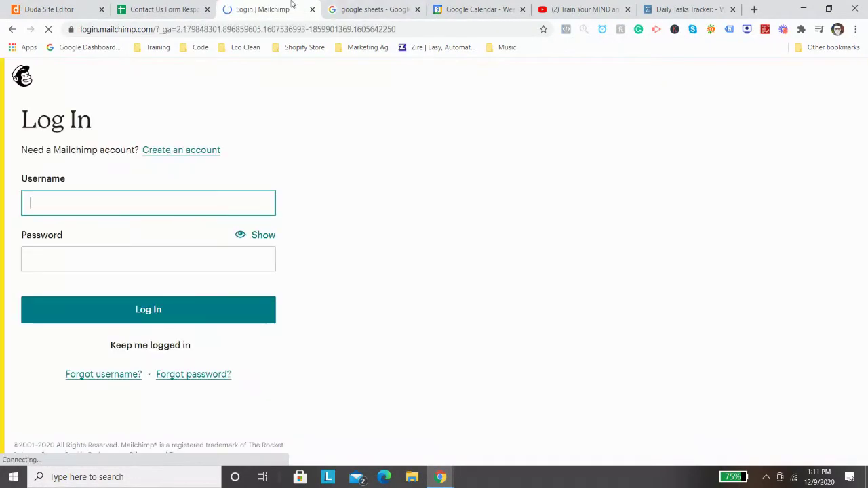
left_click(114, 209)
left_click(149, 309)
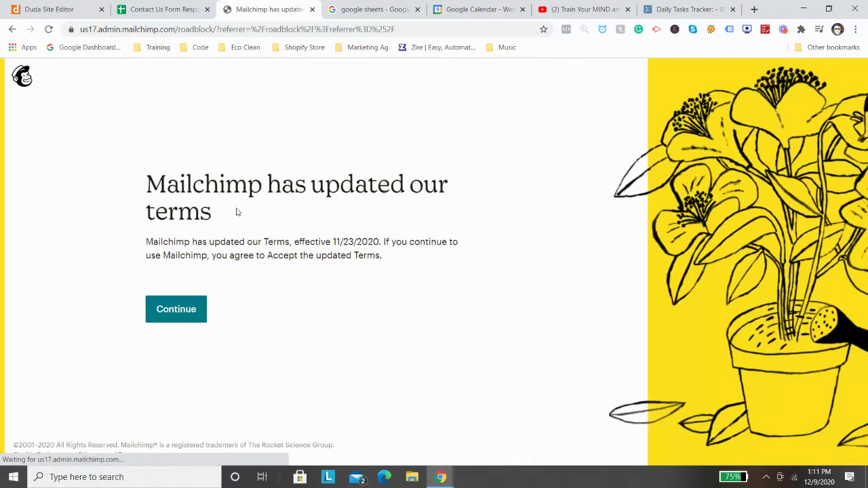
left_click(182, 315)
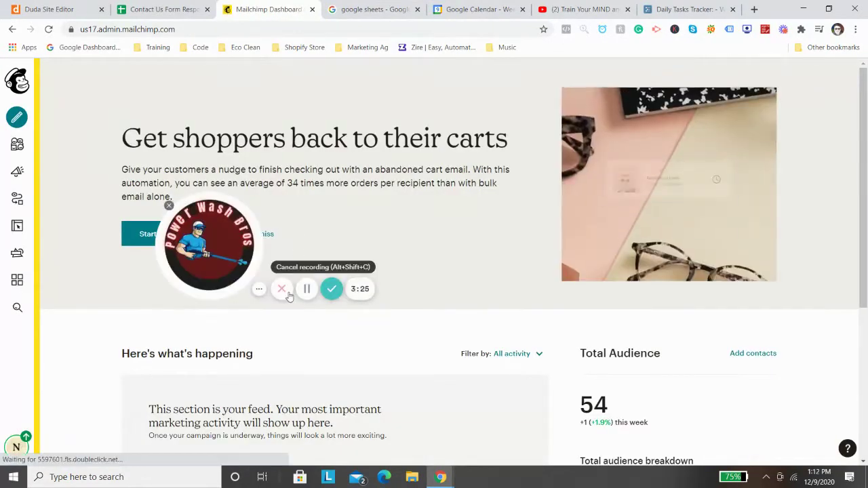
left_click_drag(186, 297, 780, 452)
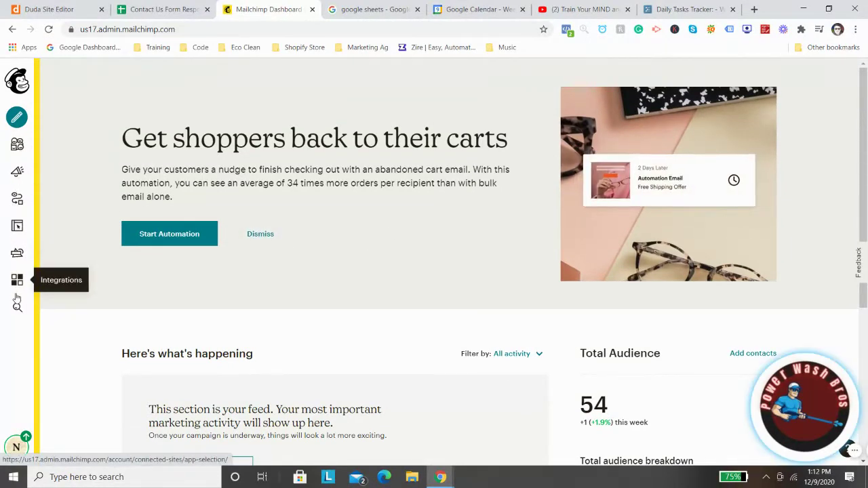
Open the Create dialog and scroll through campaign types like Email, Landing page and Signup form.
left_click(17, 116)
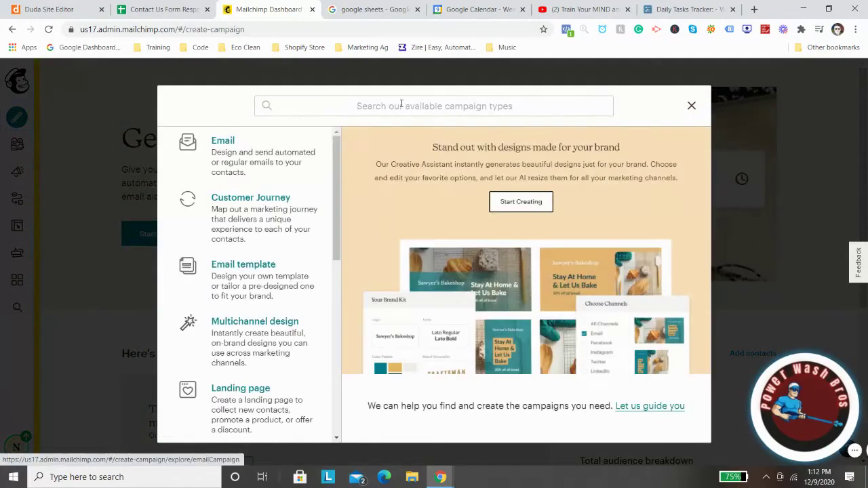
scroll(257, 190, "down", 3)
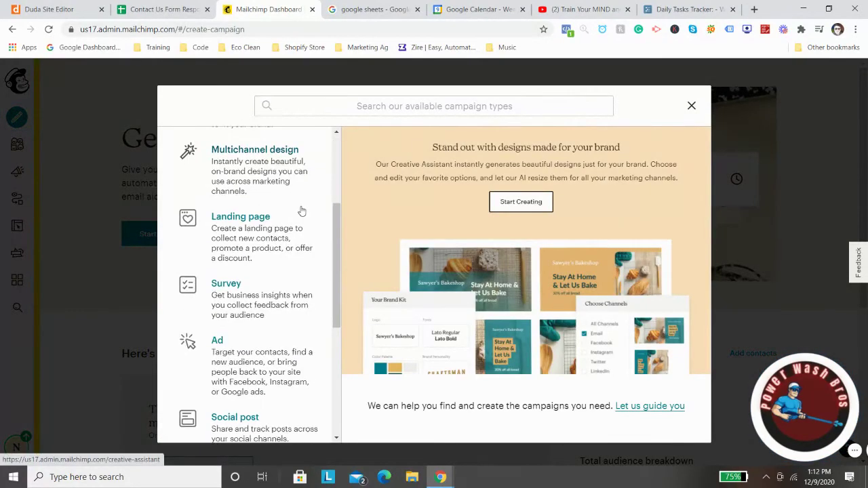
scroll(302, 217, "down", 3)
scroll(291, 231, "down", 1)
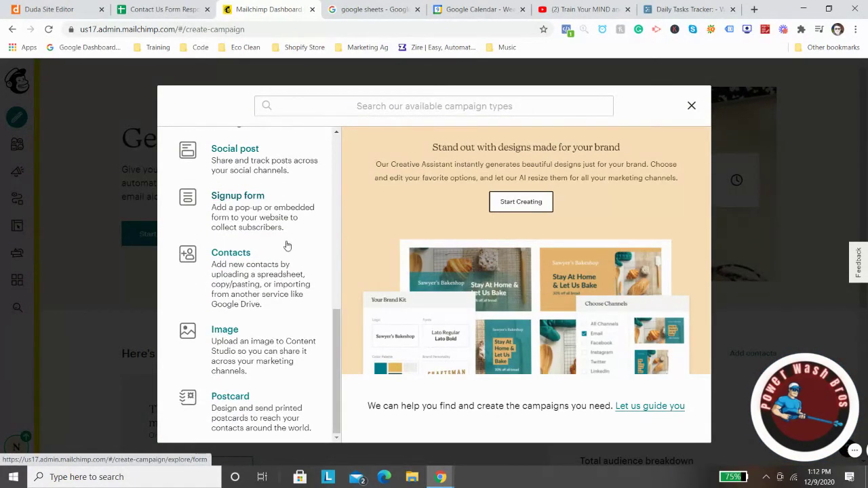
scroll(298, 265, "up", 4)
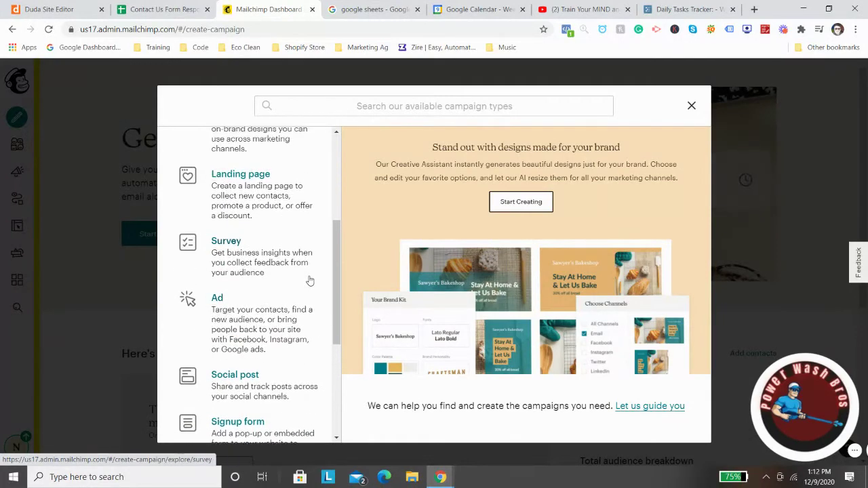
scroll(309, 278, "up", 3)
scroll(257, 232, "up", 2)
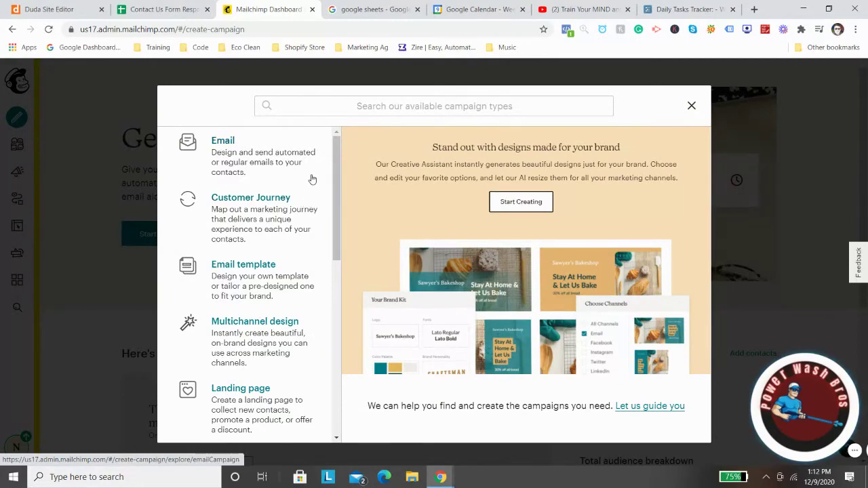
Start an email template and try the Sell Products starting layout.
left_click(259, 271)
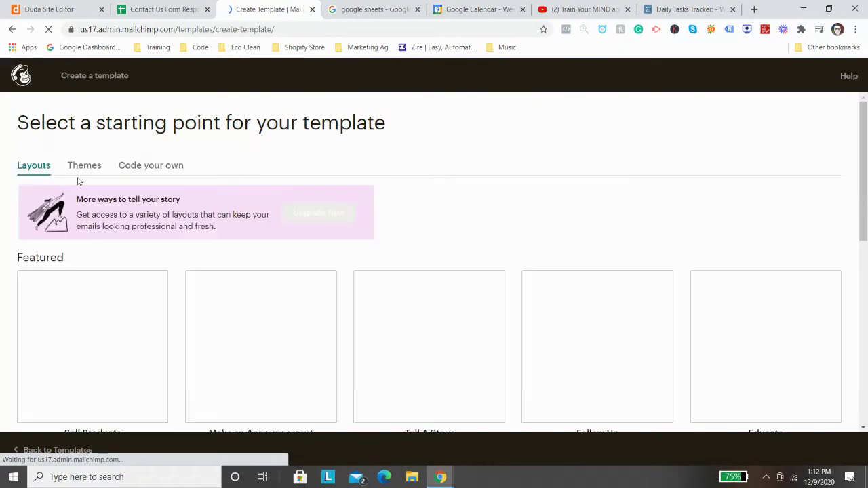
scroll(197, 310, "down", 2)
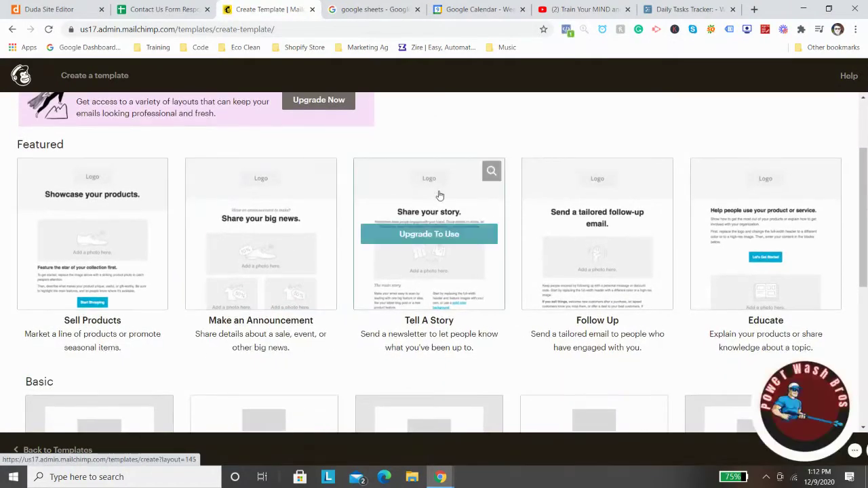
scroll(203, 257, "up", 2)
scroll(115, 274, "down", 2)
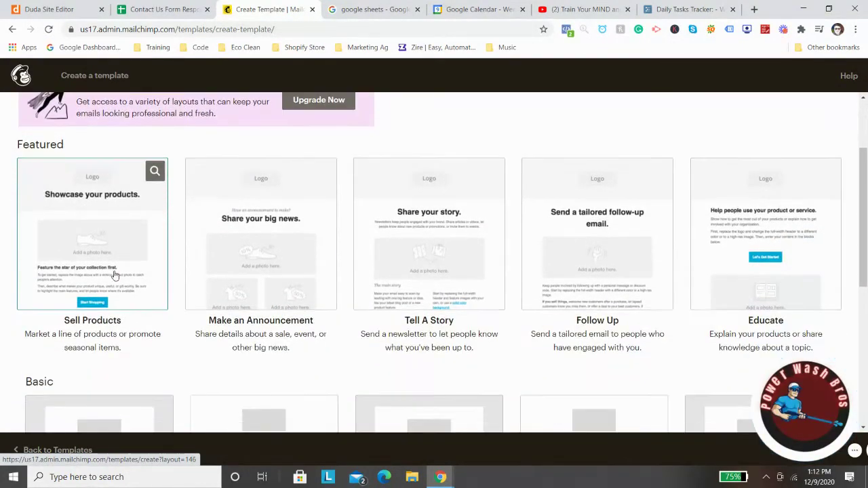
left_click(88, 244)
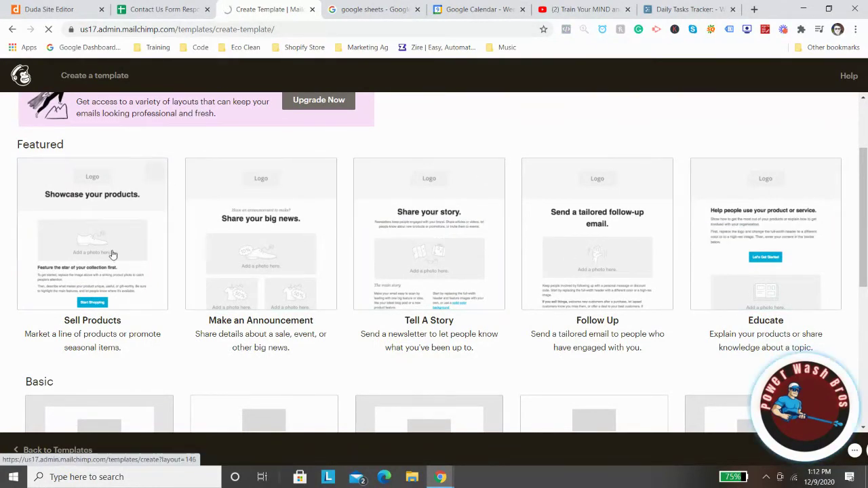
scroll(227, 245, "down", 3)
scroll(104, 245, "up", 2)
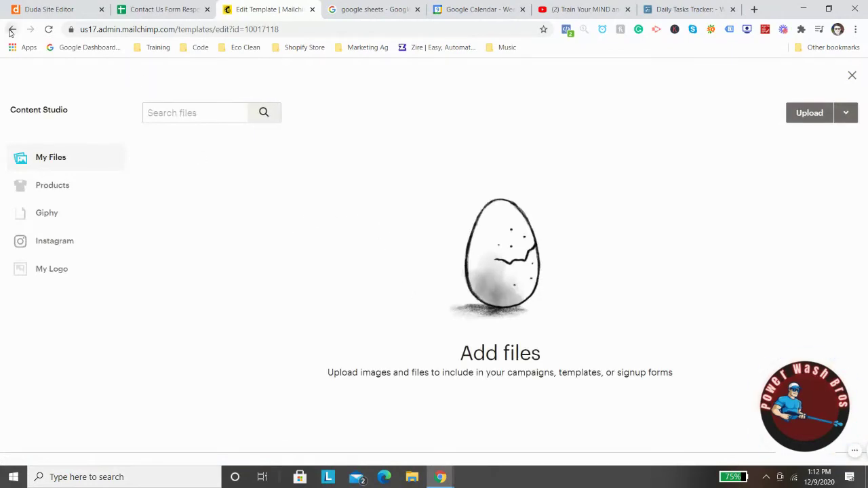
Go back, decline the feedback survey, and return to the dashboard showing 54 audience contacts.
left_click(11, 30)
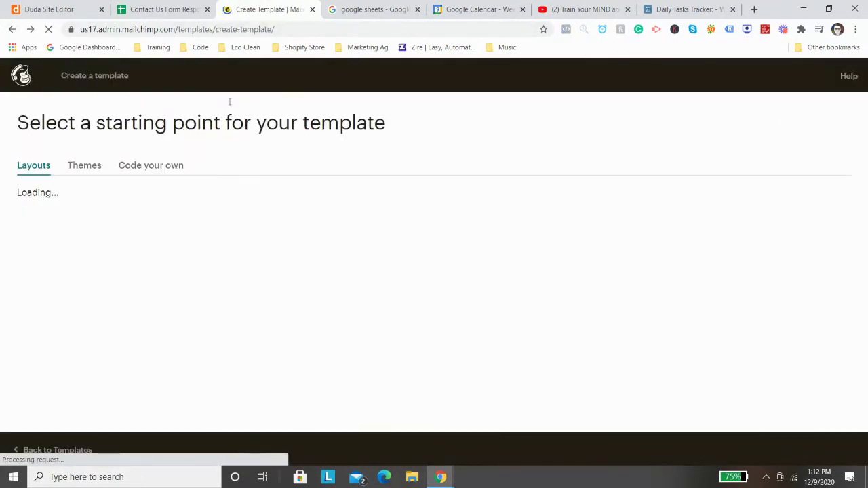
scroll(304, 207, "down", 2)
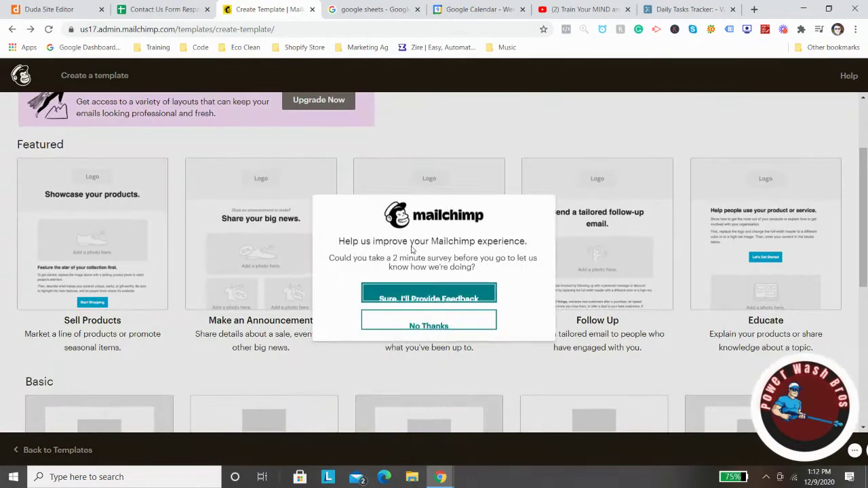
left_click(419, 321)
scroll(421, 262, "down", 5)
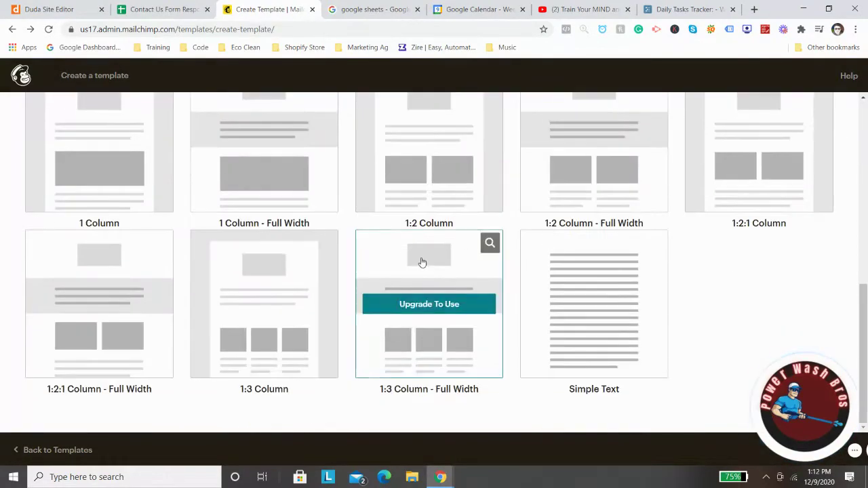
scroll(422, 263, "up", 10)
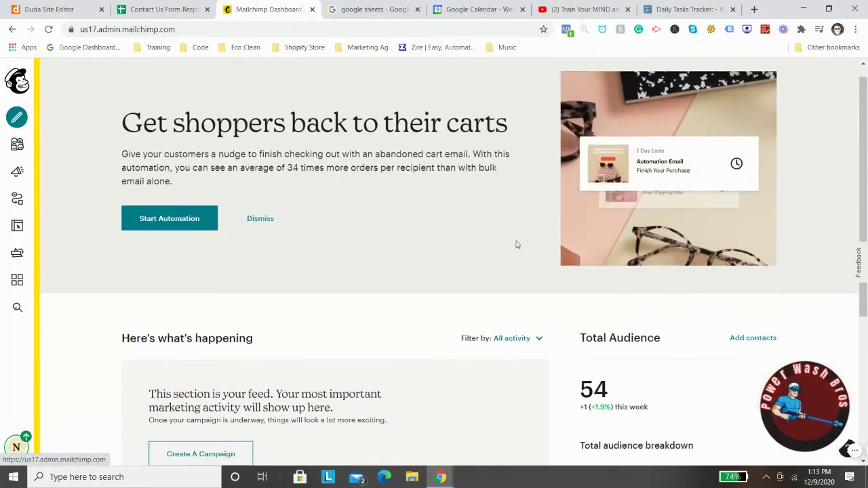
scroll(515, 242, "down", 2)
Go to Audience and choose View audiences to list The Marketing Contractor with 54 contacts.
scroll(441, 222, "down", 2)
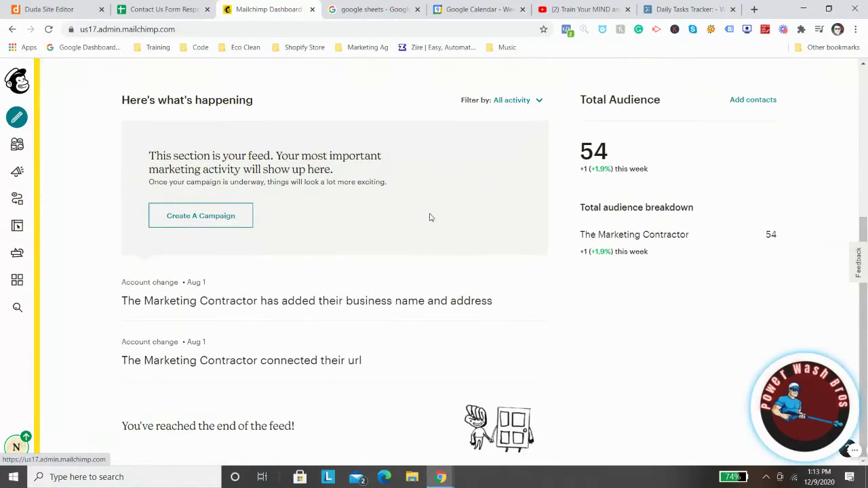
scroll(341, 180, "up", 4)
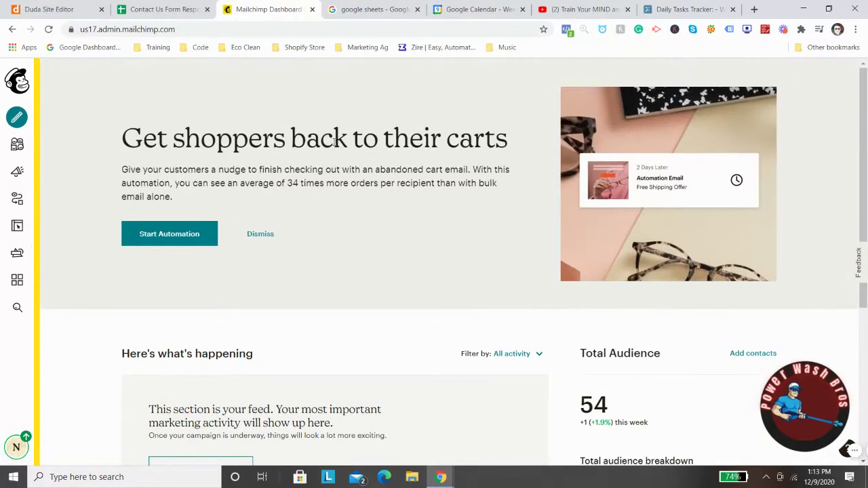
left_click(18, 145)
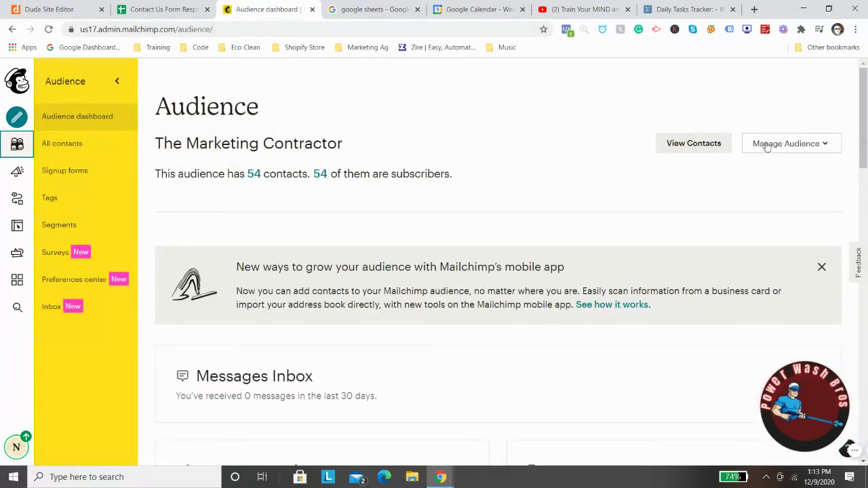
scroll(407, 171, "down", 5)
scroll(746, 190, "up", 5)
left_click(822, 144)
scroll(685, 159, "down", 1)
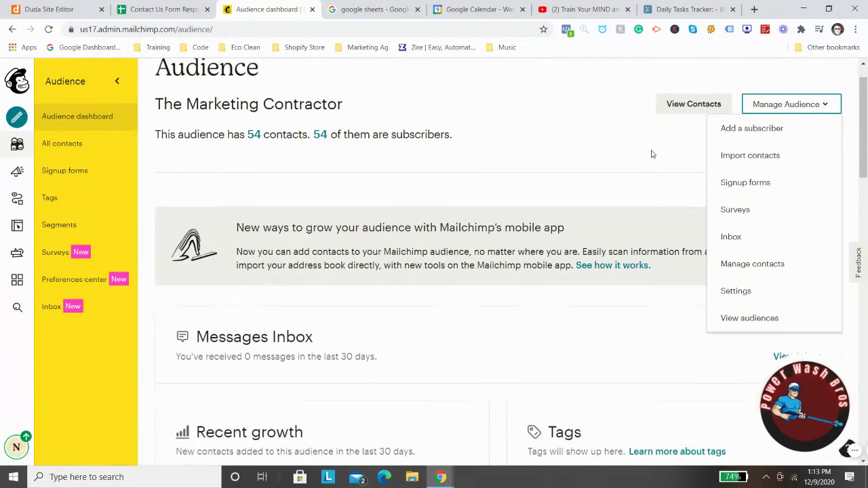
left_click(746, 299)
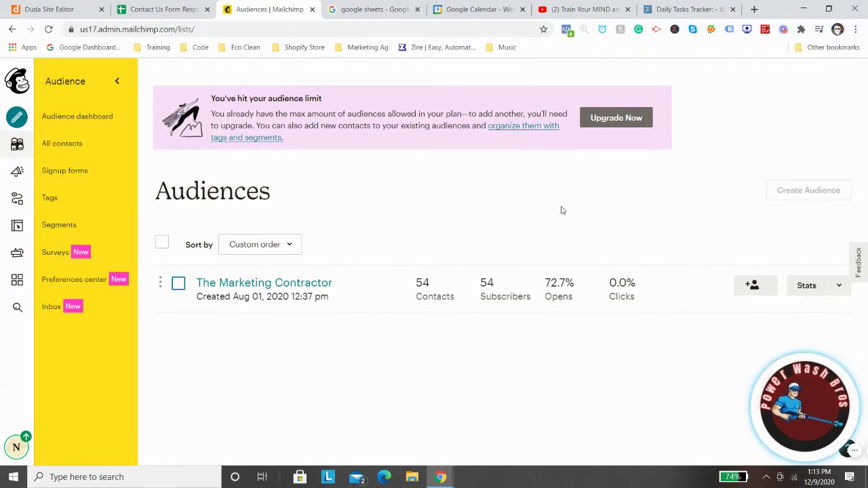
Set the Mailchimp list to The Marketing Contractor, mapping Email to Email and First name to Name.
left_click(105, 6)
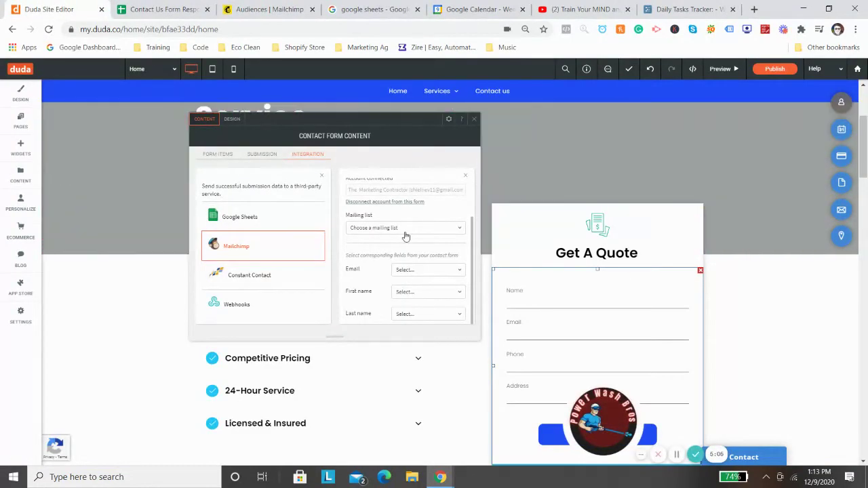
left_click(406, 229)
left_click(401, 242)
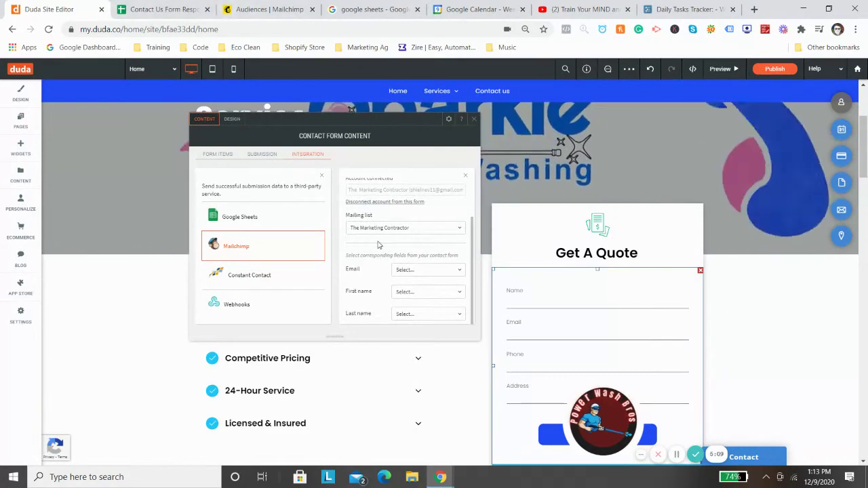
left_click(426, 269)
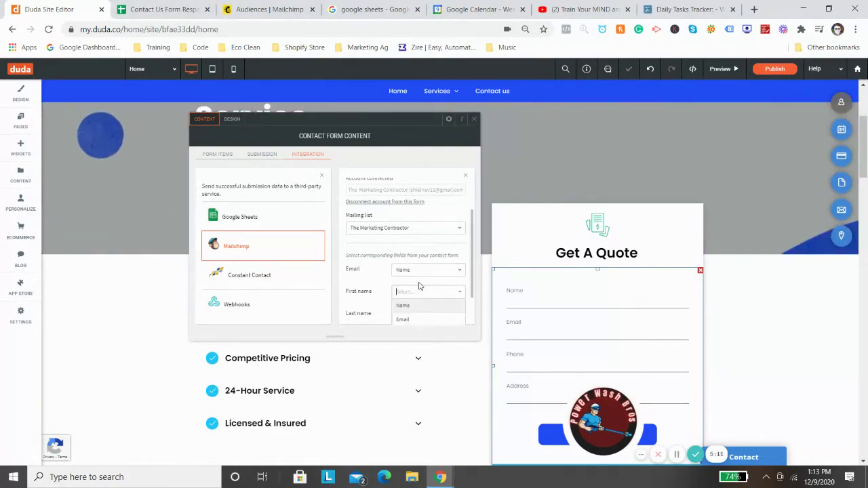
left_click(416, 298)
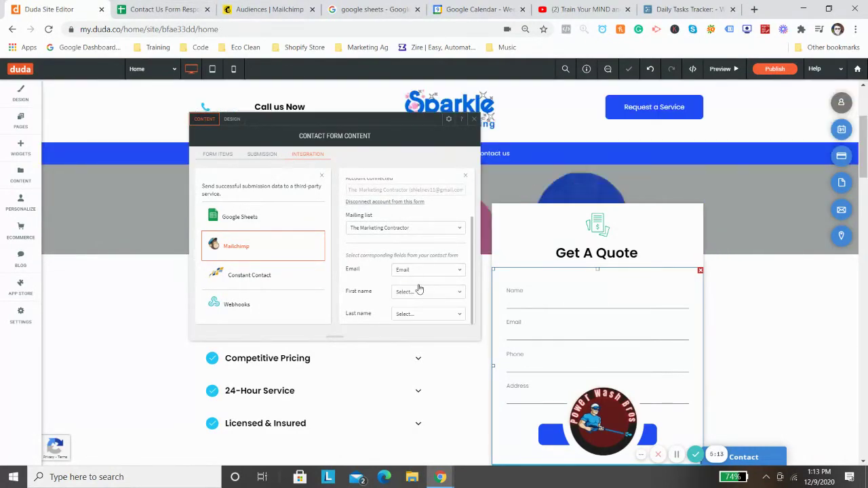
left_click(416, 292)
left_click(428, 303)
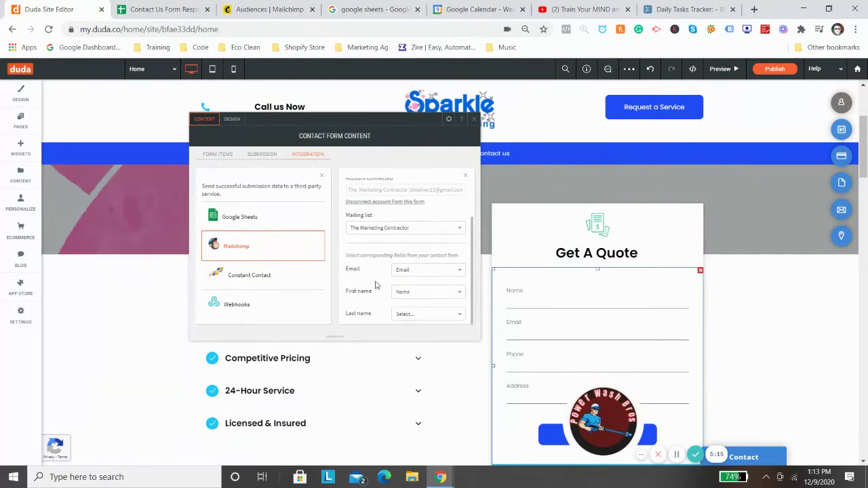
Review the integration settings, then switch to the Contact Us Form Responses sheet.
scroll(400, 278, "up", 2)
scroll(425, 273, "down", 2)
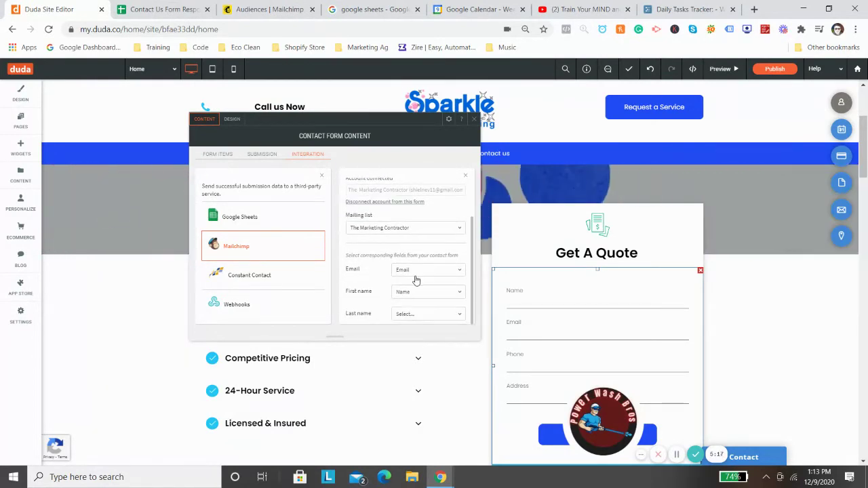
scroll(427, 258, "up", 2)
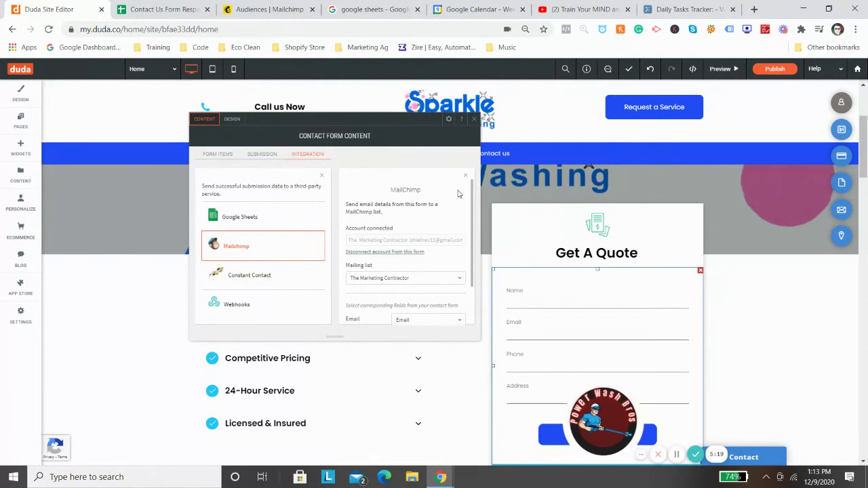
scroll(457, 197, "down", 2)
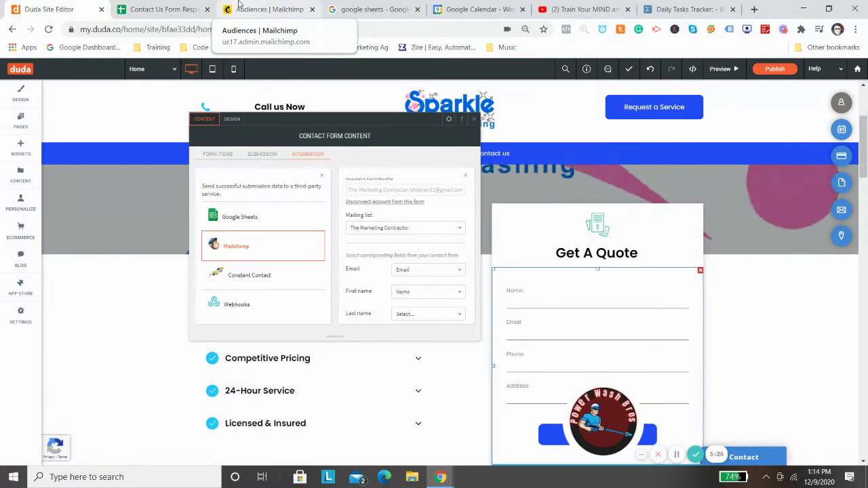
scroll(567, 285, "down", 2)
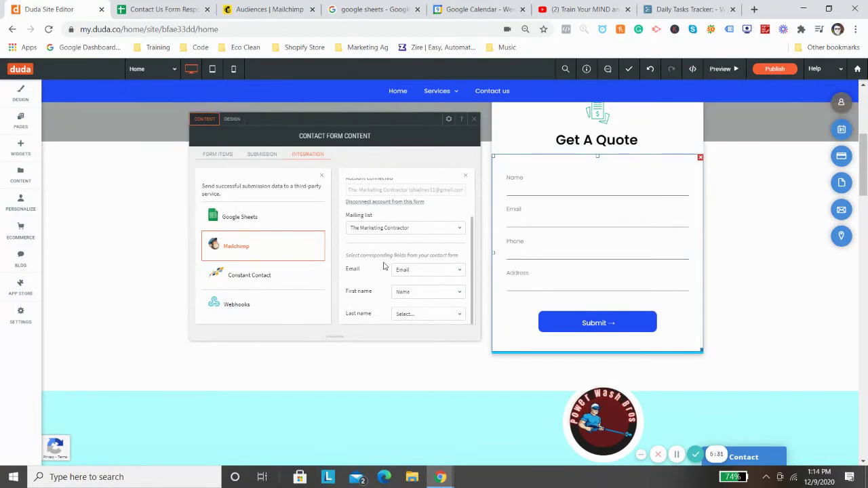
scroll(417, 251, "up", 2)
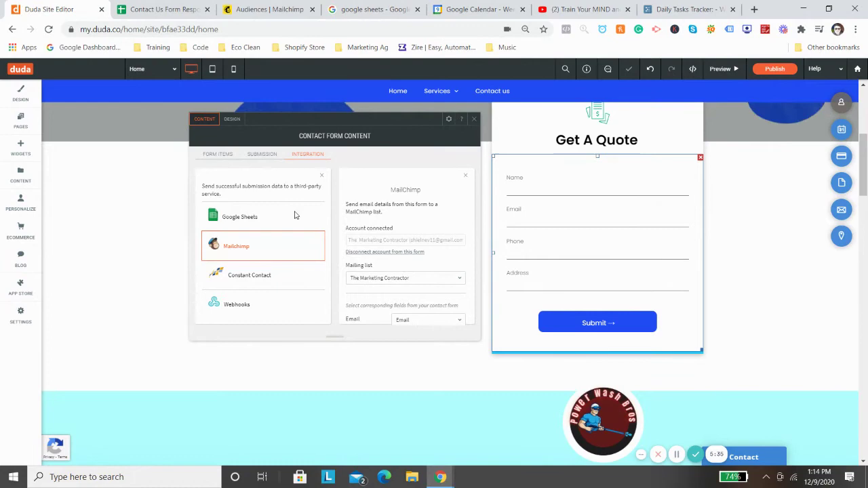
left_click(162, 9)
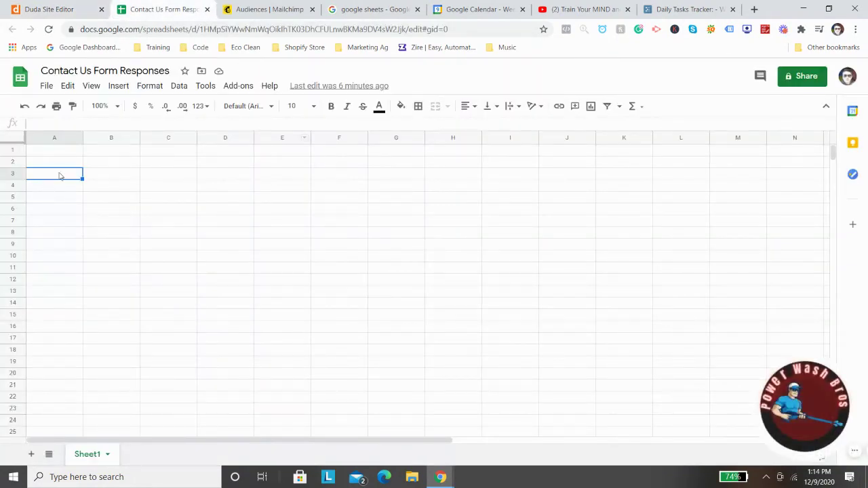
Load mechanicsburgpowerwashing.com in a new browser tab.
left_click(266, 9)
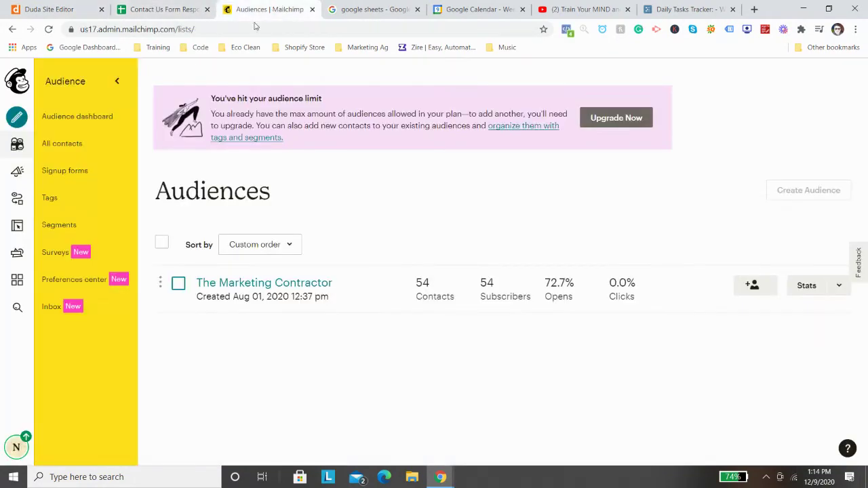
left_click(162, 9)
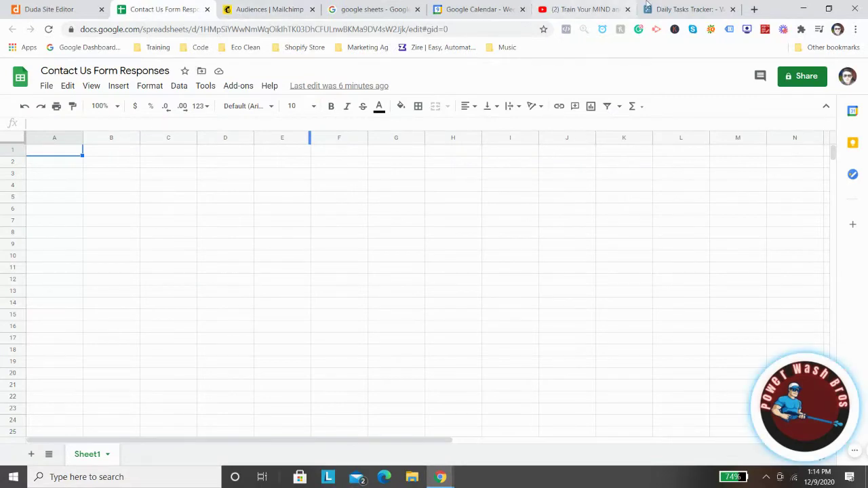
left_click(751, 9)
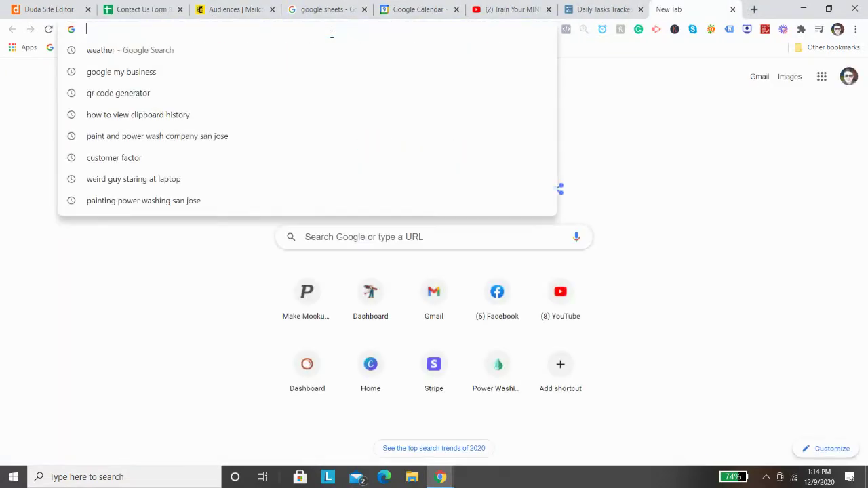
type("mechanicsburgpowerwashing.com")
key("Return")
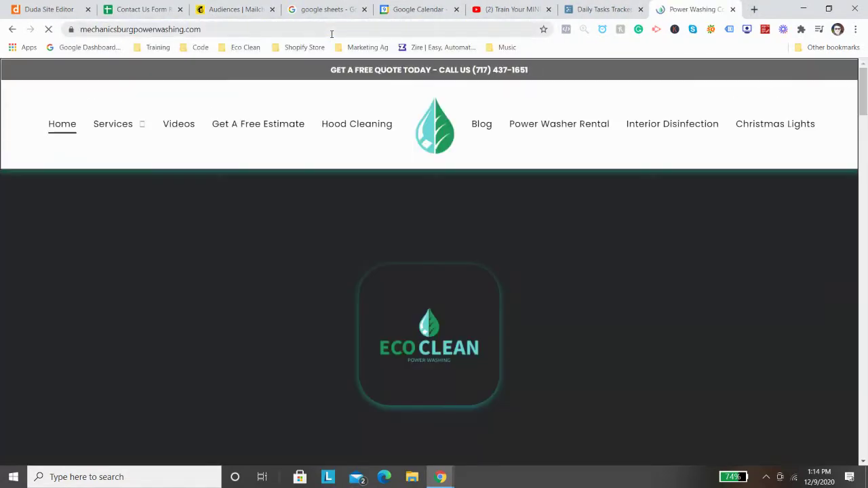
Autofill the Estimate Form with saved contact details and submit it, reaching Check Our Schedule!
scroll(489, 196, "down", 15)
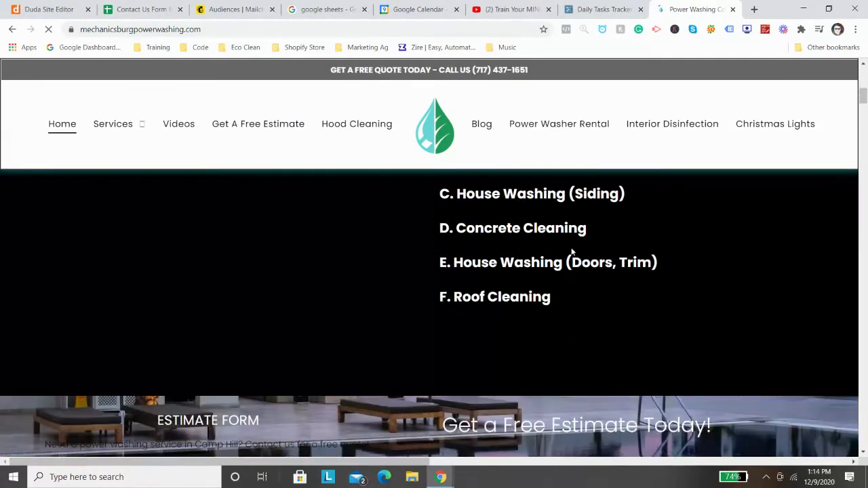
scroll(271, 300, "down", 3)
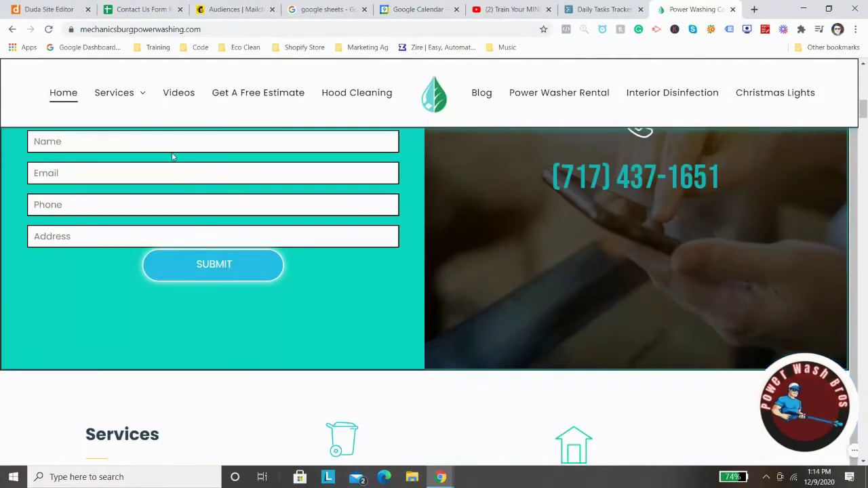
scroll(174, 155, "up", 2)
left_click(119, 261)
left_click(64, 34)
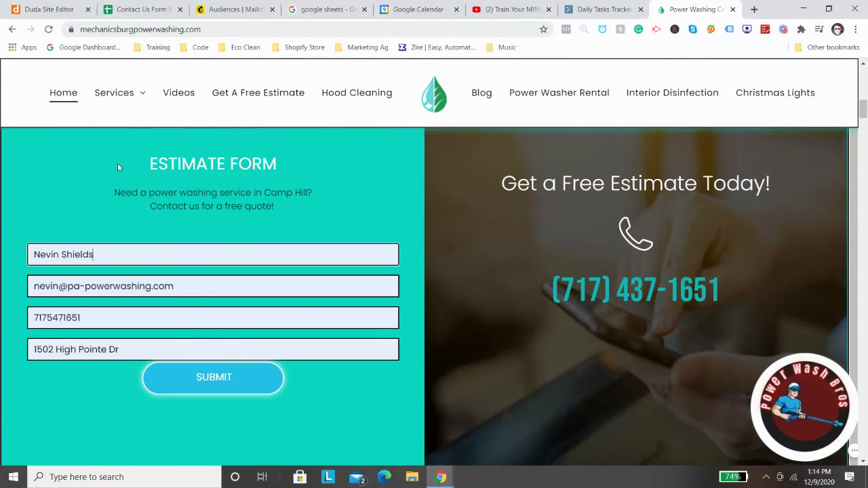
left_click(230, 377)
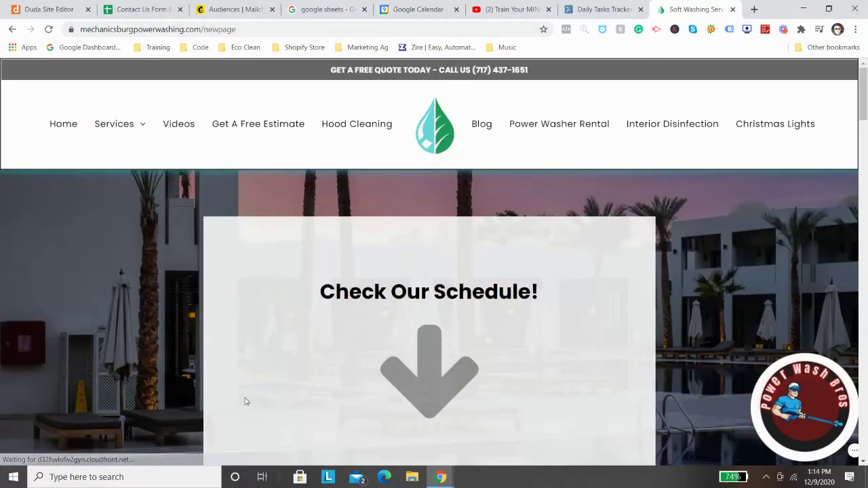
scroll(516, 266, "down", 2)
scroll(430, 228, "up", 2)
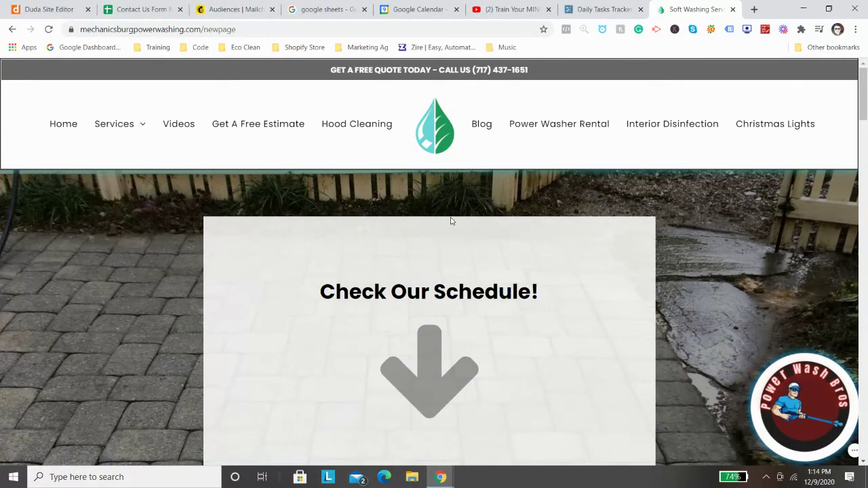
Back in Duda, open the contact form's Submission actions to see the redirect-to-page toggle.
left_click(76, 5)
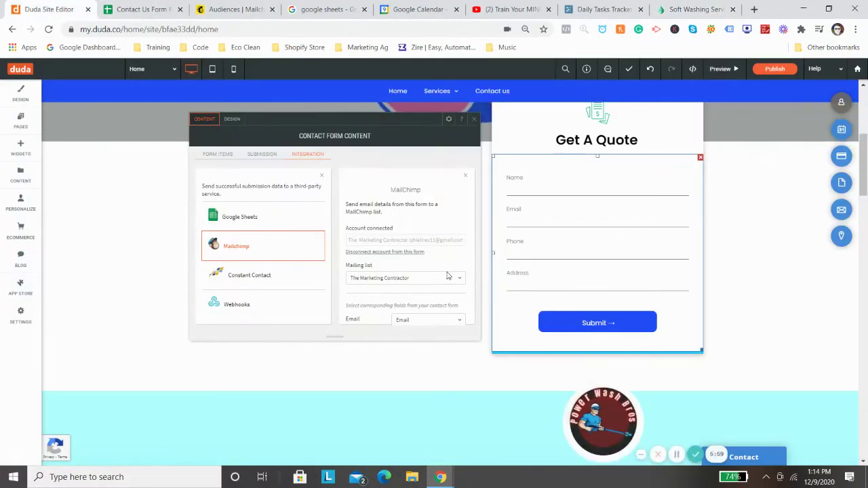
left_click(263, 154)
scroll(406, 246, "down", 3)
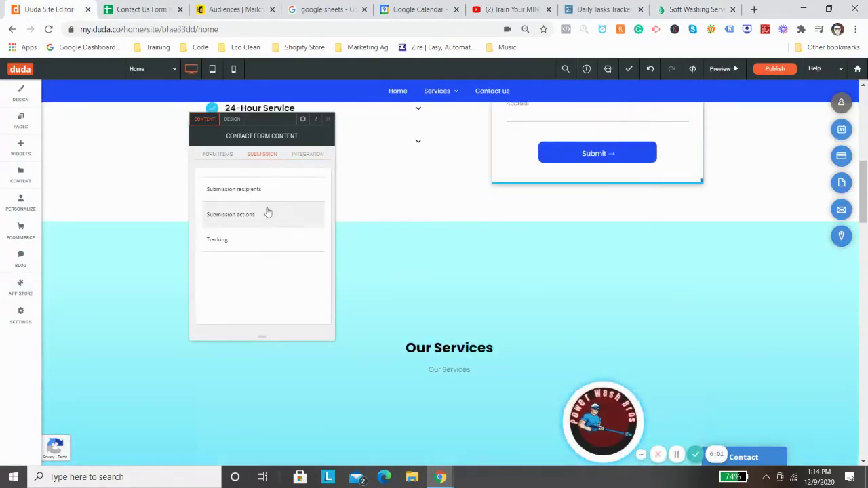
left_click(245, 216)
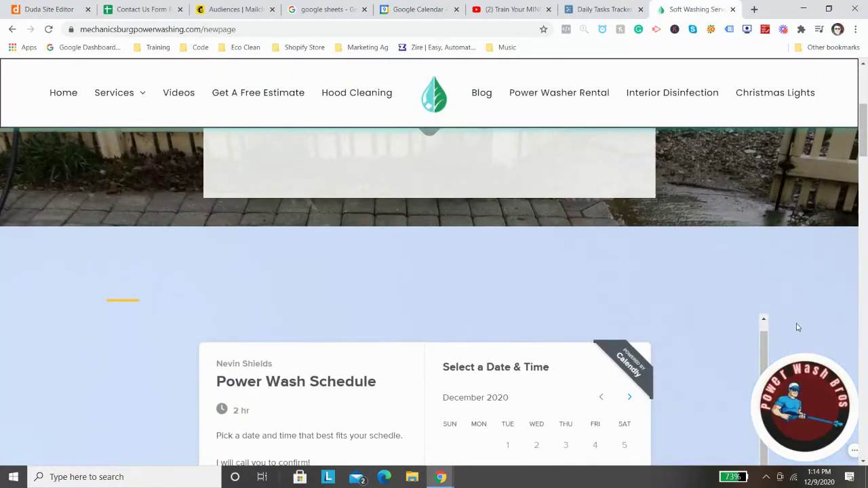
Scroll the /newpage redirect page to inspect the Power Wash Schedule Calendly booking calendar.
scroll(732, 278, "down", 2)
scroll(515, 176, "up", 4)
scroll(589, 298, "down", 3)
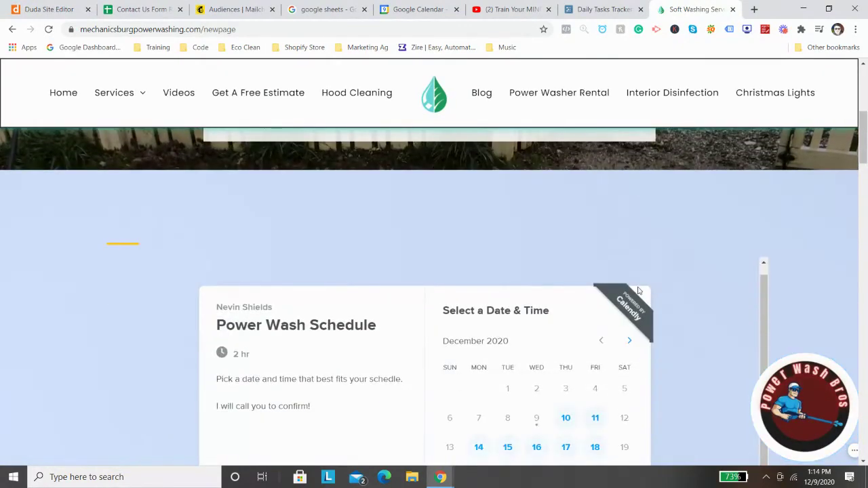
scroll(637, 290, "down", 3)
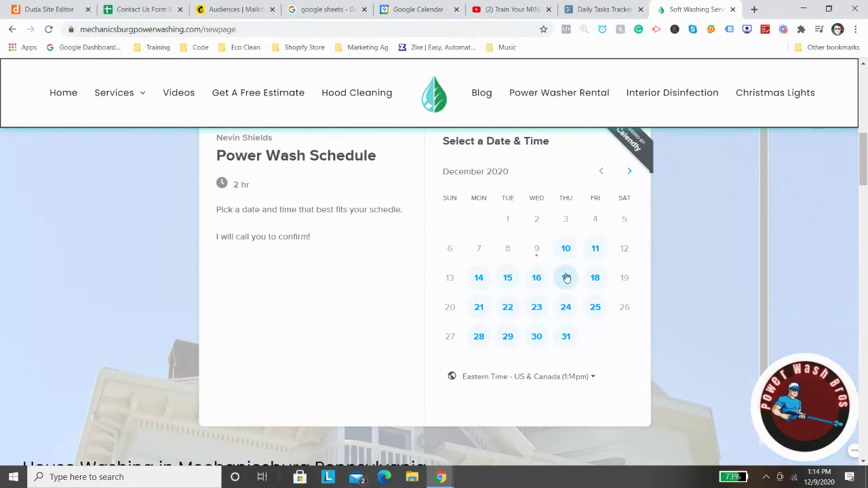
scroll(442, 310, "down", 7)
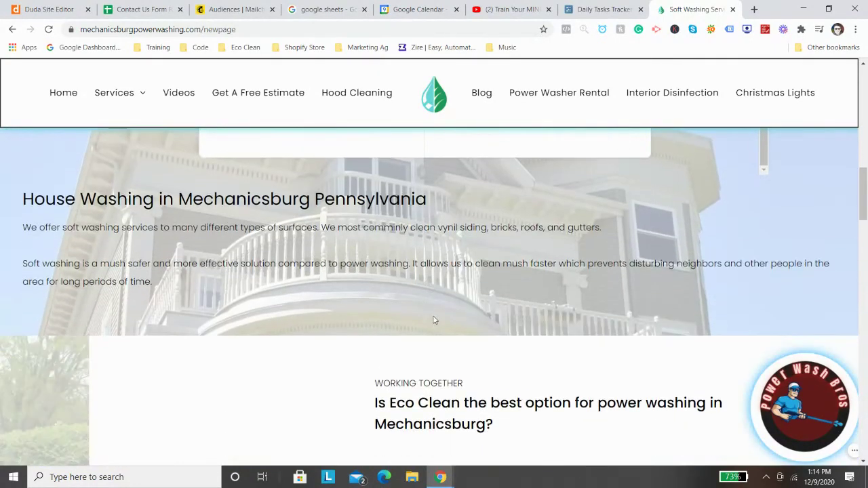
scroll(457, 301, "down", 4)
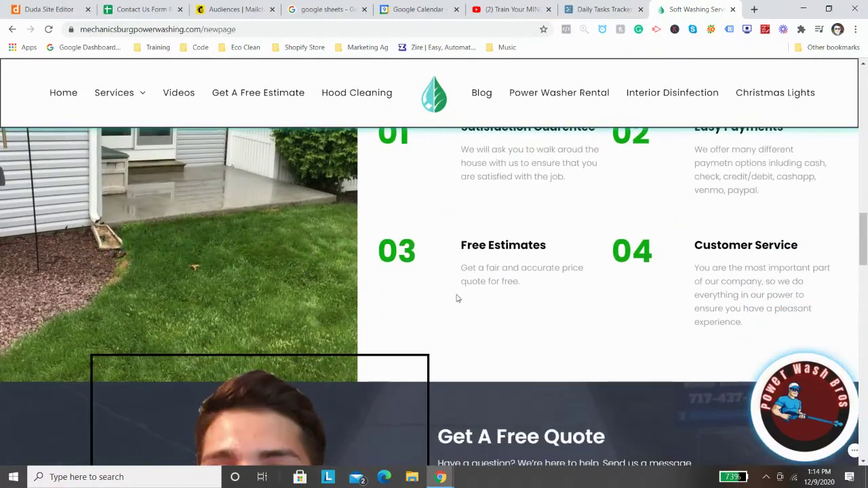
scroll(463, 299, "up", 8)
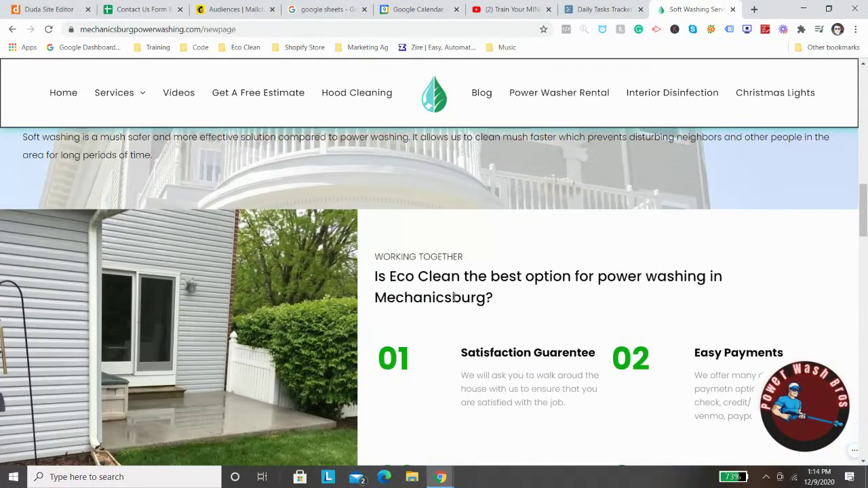
scroll(463, 287, "up", 8)
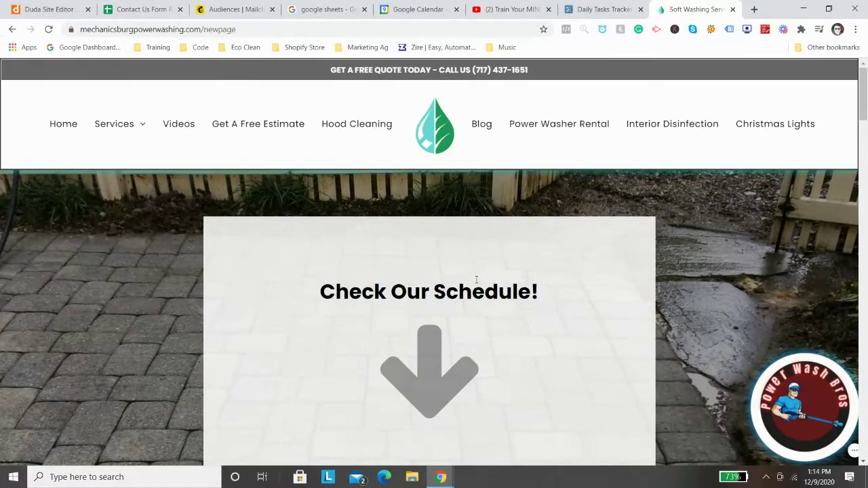
scroll(474, 278, "down", 6)
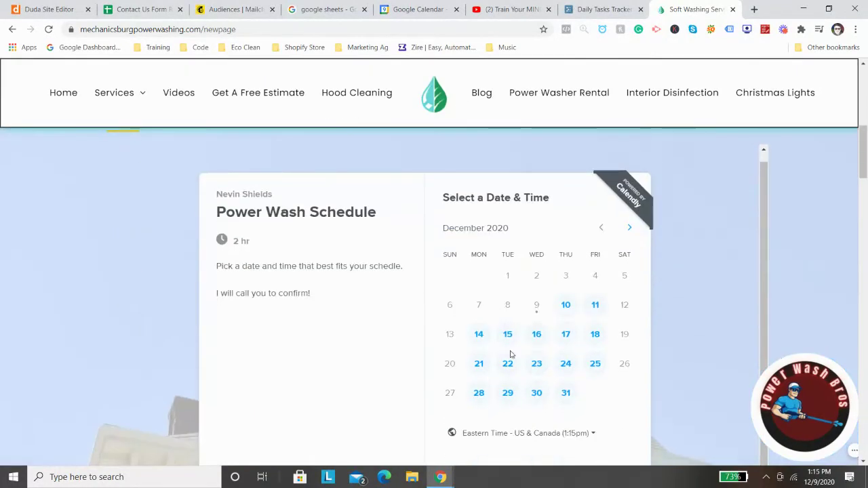
scroll(577, 291, "up", 5)
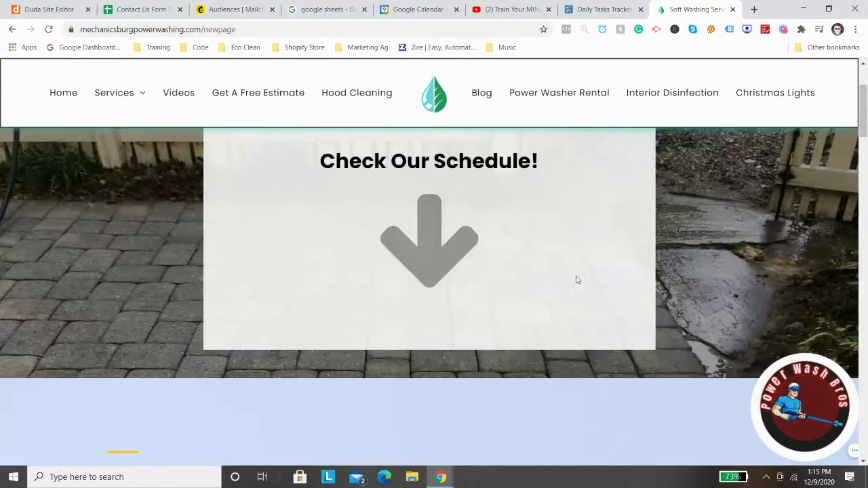
scroll(572, 269, "up", 2)
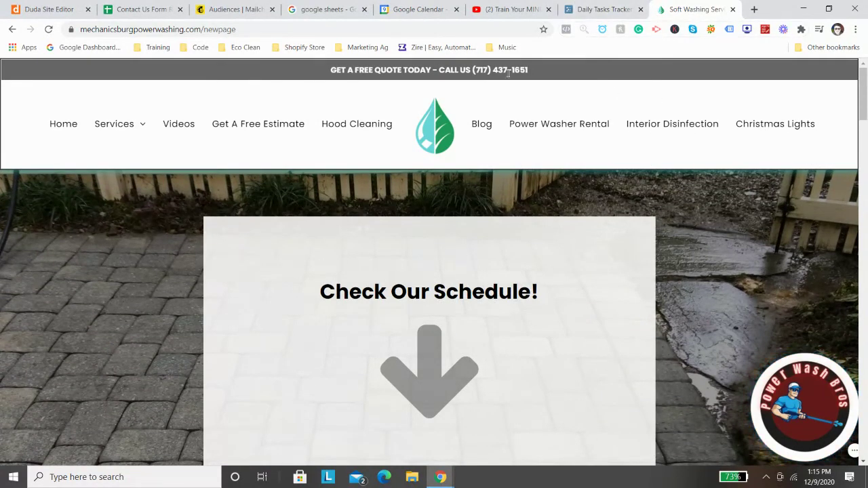
scroll(524, 291, "down", 3)
scroll(515, 217, "up", 3)
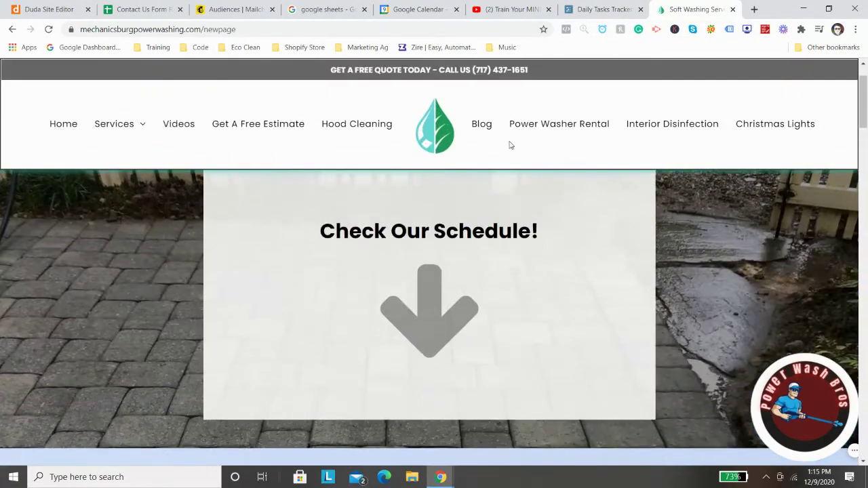
Open the Home Page Lead Form notification in Gmail and select the submitted details.
left_click(755, 9)
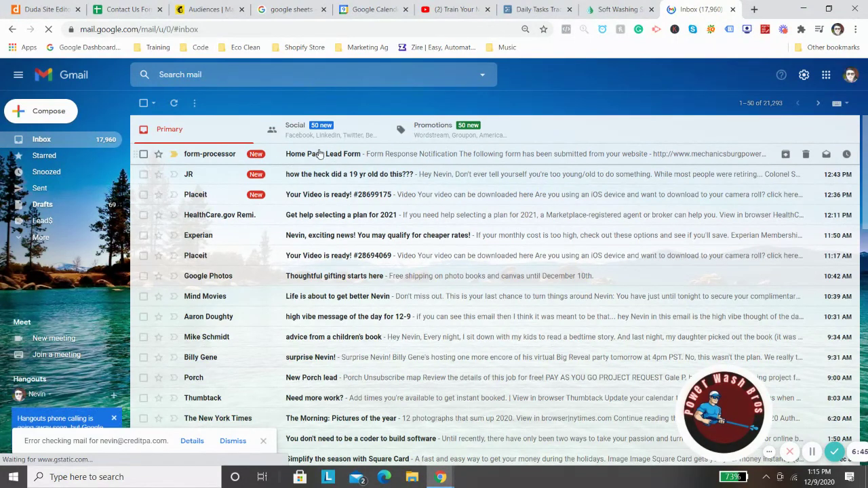
left_click(326, 155)
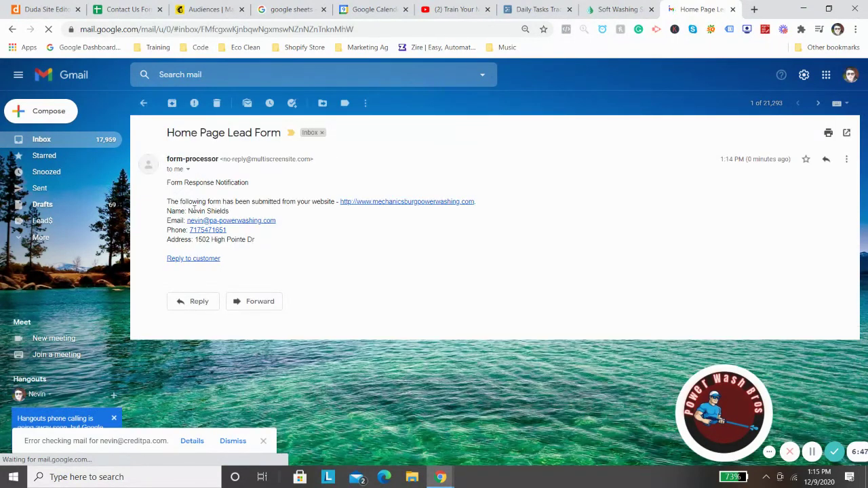
left_click_drag(194, 211, 213, 201)
left_click_drag(166, 182, 193, 240)
left_click(316, 245)
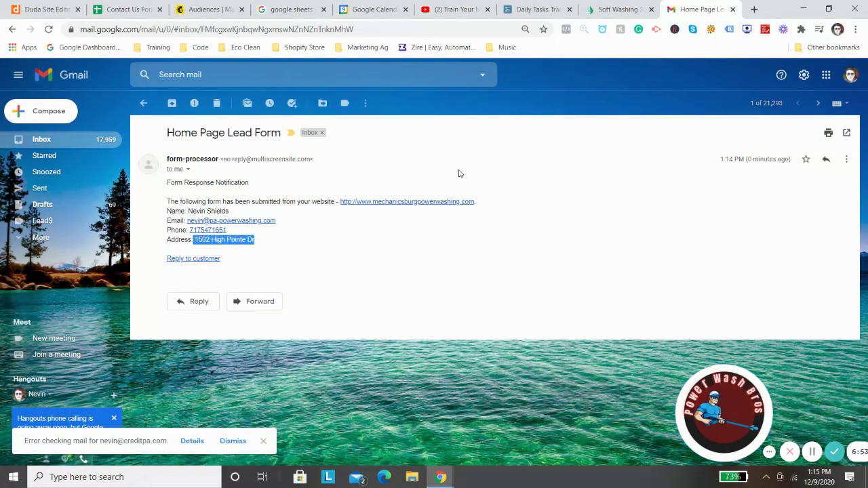
Copy the test submission's address from the email body.
right_click(226, 240)
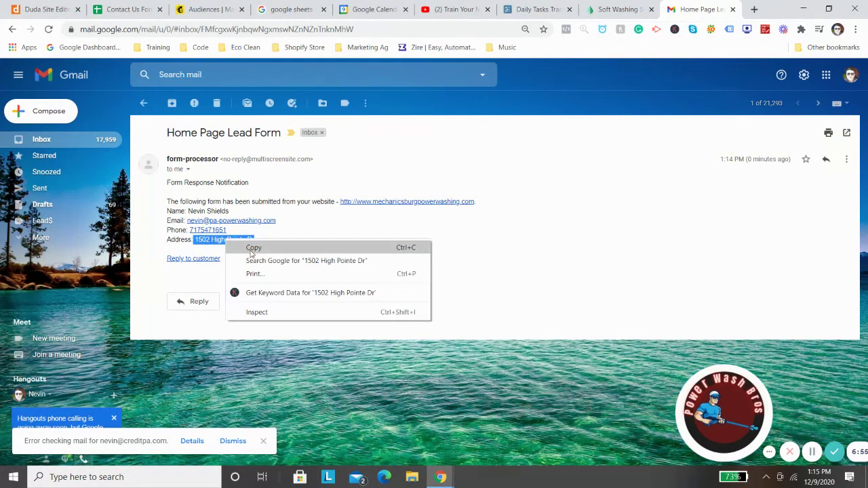
left_click(255, 248)
left_click_drag(226, 231, 190, 230)
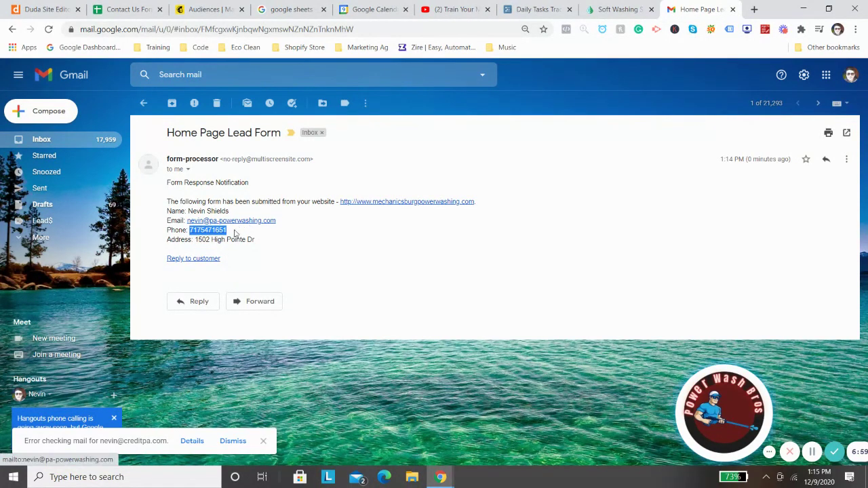
left_click(208, 250)
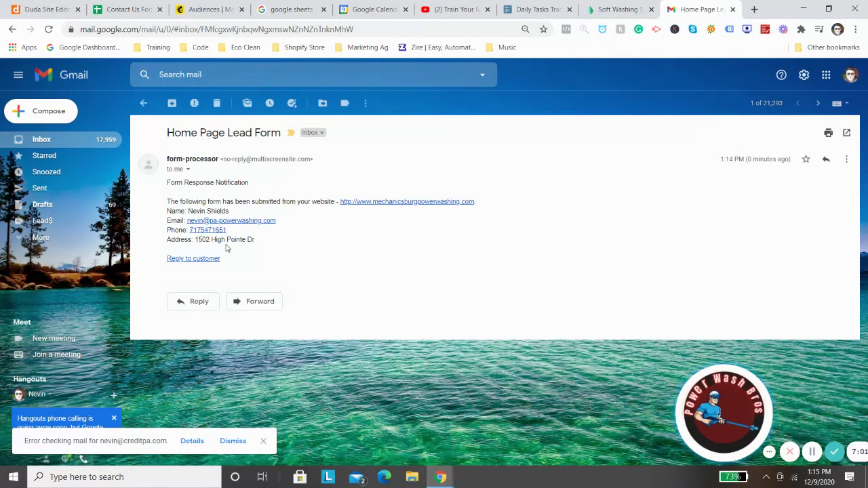
right_click(284, 240)
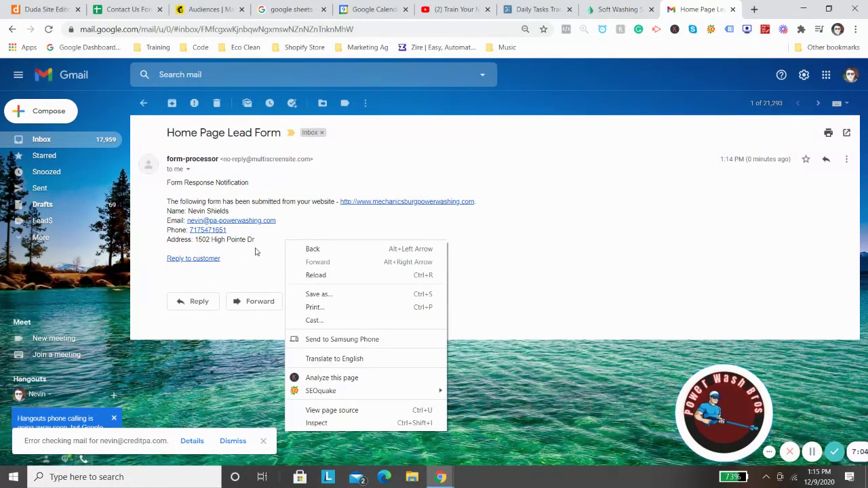
left_click(254, 252)
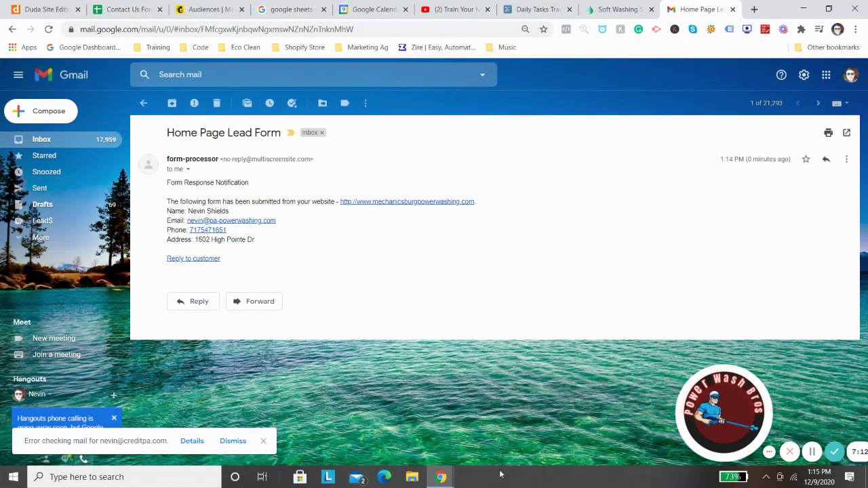
left_click_drag(685, 415, 640, 405)
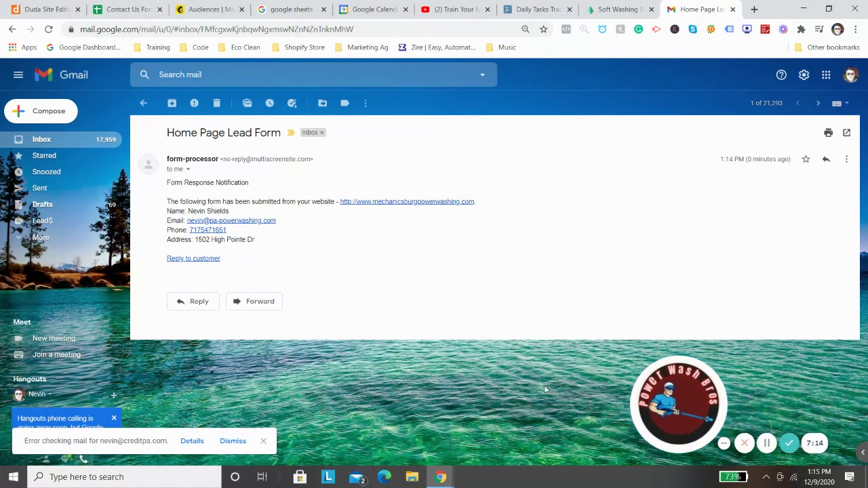